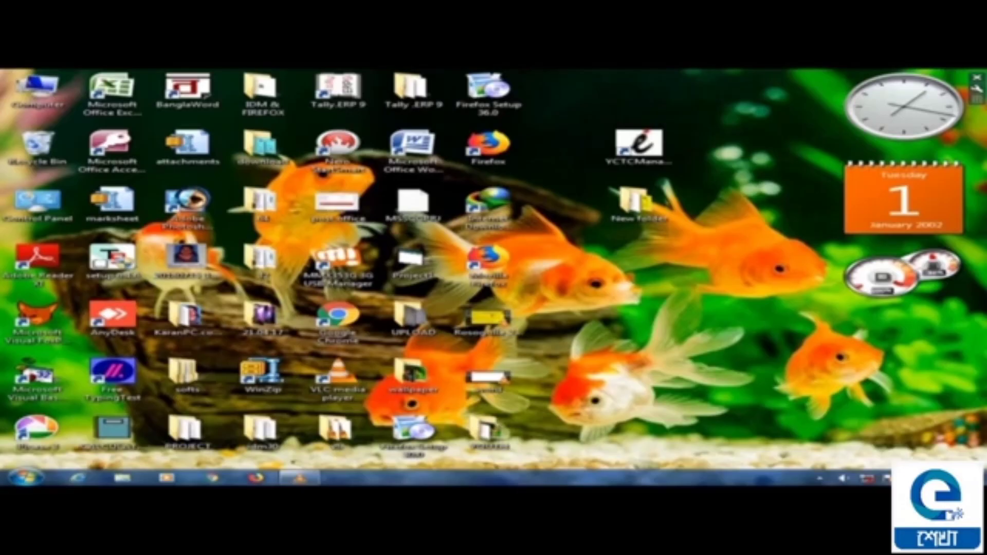
Step: Launch Microsoft Office Word 2007 from the Start menu to get a blank document
{"action": "left_click", "coordinate": [26, 477]}
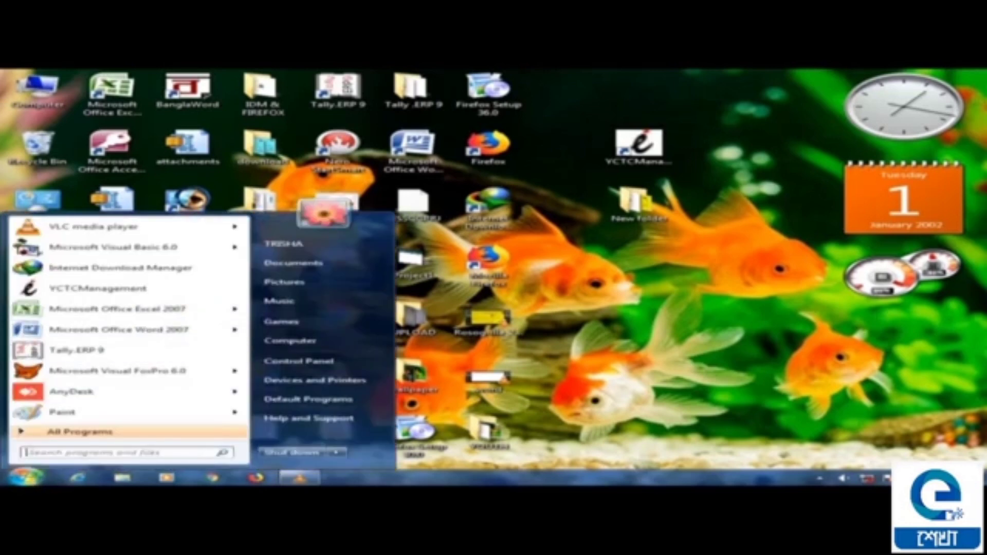
{"action": "left_click", "coordinate": [118, 329]}
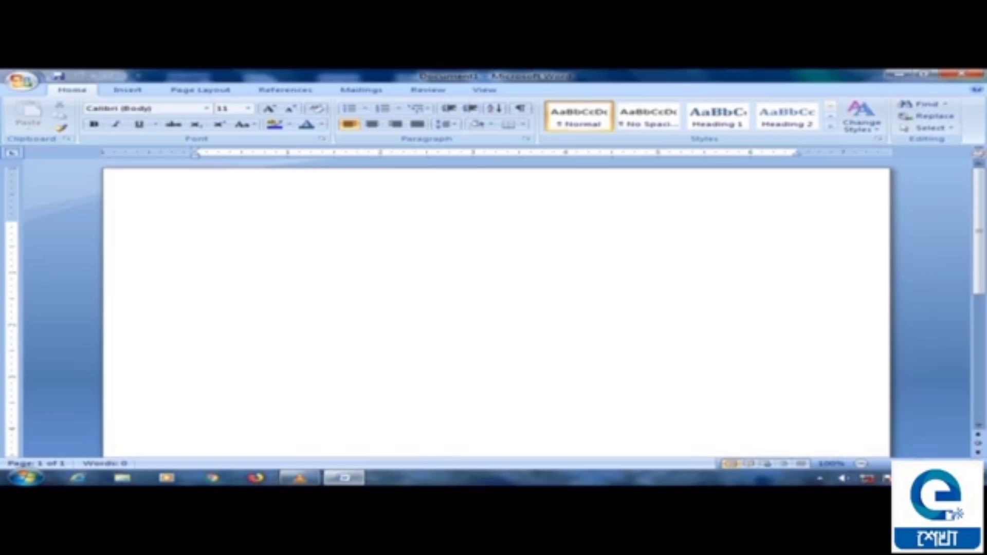
Step: Type the salutation 'RESPECTED SIR,' followed by an indented =RAND(1) sample paragraph
{"action": "type", "text": "R"}
{"action": "type", "text": "ESP"}
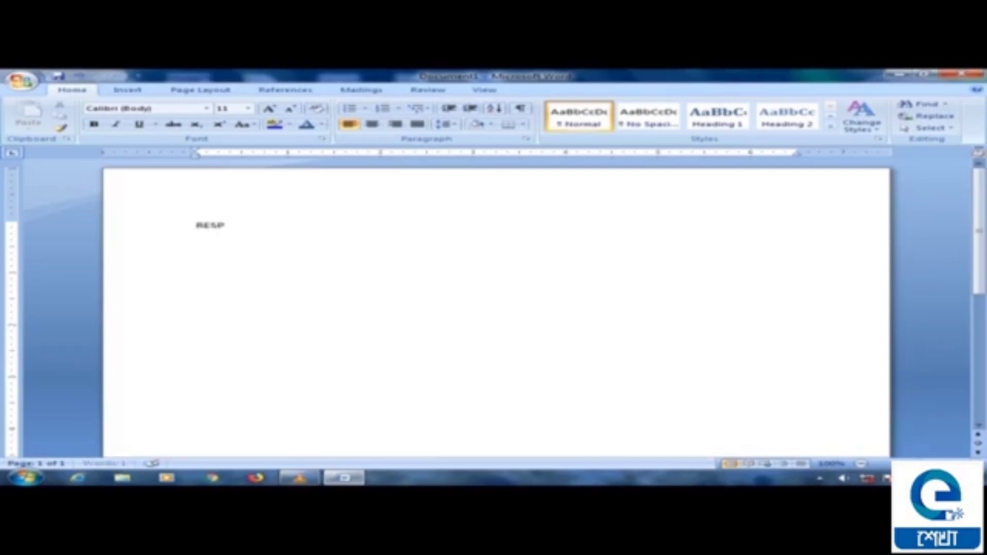
{"action": "type", "text": "ECTED"}
{"action": "type", "text": " SIR"}
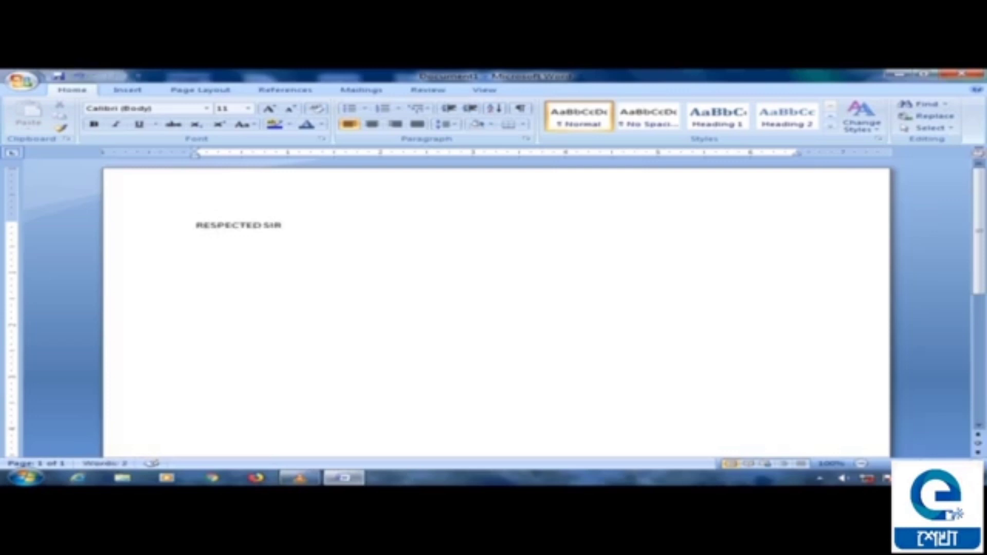
{"action": "type", "text": ","}
{"action": "key", "text": "Return"}
{"action": "key", "text": "Tab"}
{"action": "key", "text": "Tab"}
{"action": "type", "text": "-"}
{"action": "type", "text": "RA"}
{"action": "type", "text": "ND"}
{"action": "type", "text": "(1)"}
{"action": "key", "text": "Return"}
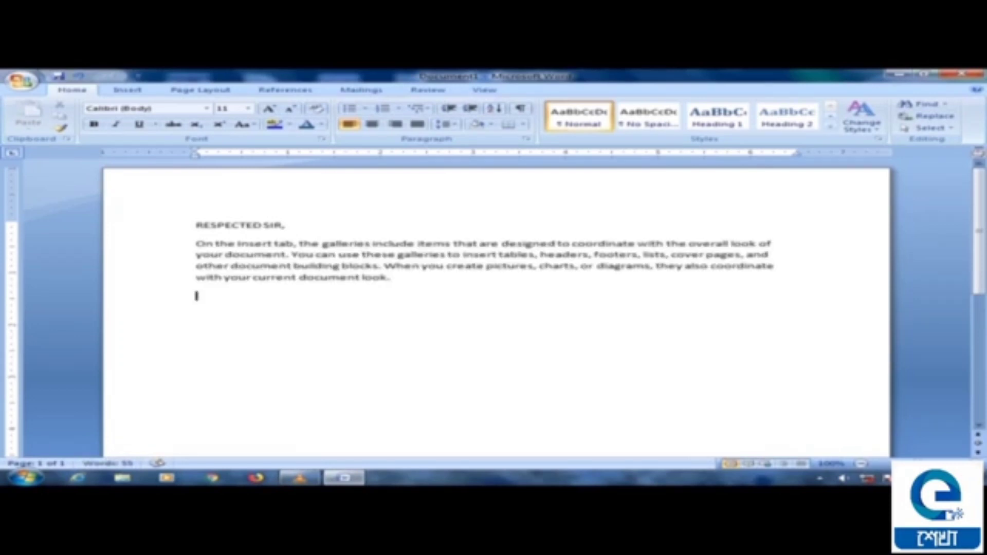
{"action": "left_click", "coordinate": [196, 244]}
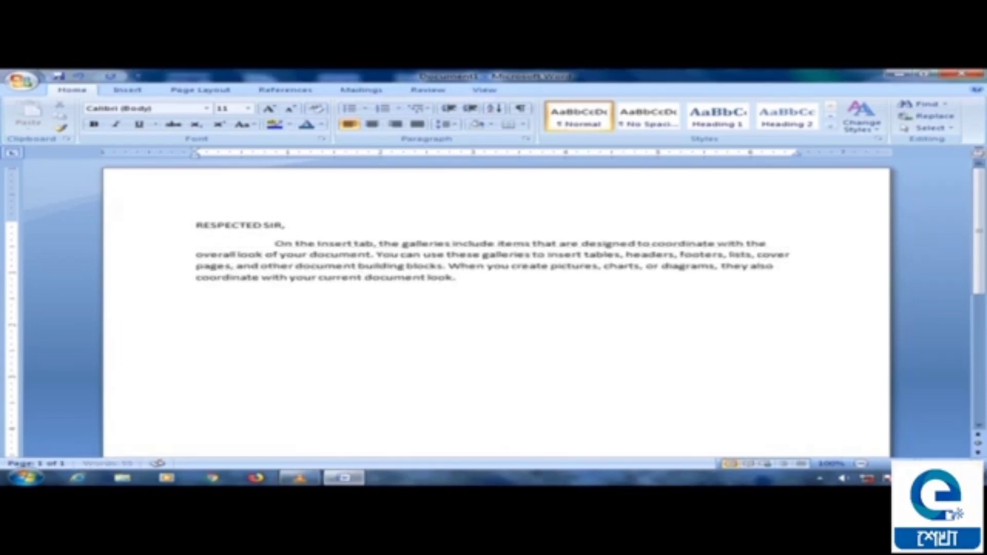
Step: Add 'YOURS FAITHFULLY' and 'NAME' at the right below the paragraph
{"action": "left_click", "coordinate": [457, 278]}
{"action": "key", "text": "Return"}
{"action": "key", "text": "Tab"}
{"action": "double_click", "coordinate": [658, 307]}
{"action": "type", "text": "Y"}
{"action": "type", "text": "OR"}
{"action": "key", "text": "BackSpace"}
{"action": "type", "text": "URS FAI"}
{"action": "type", "text": "THF"}
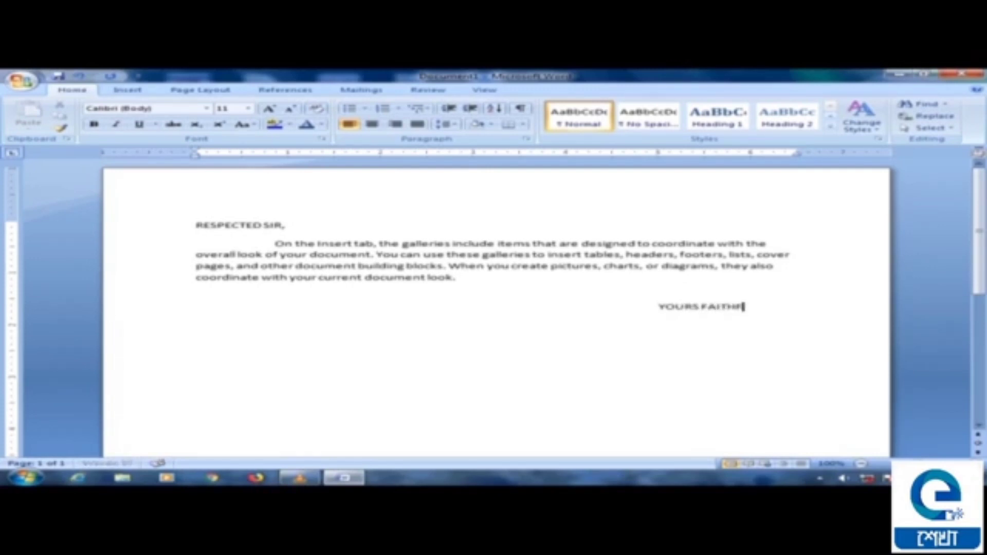
{"action": "type", "text": "ULLY"}
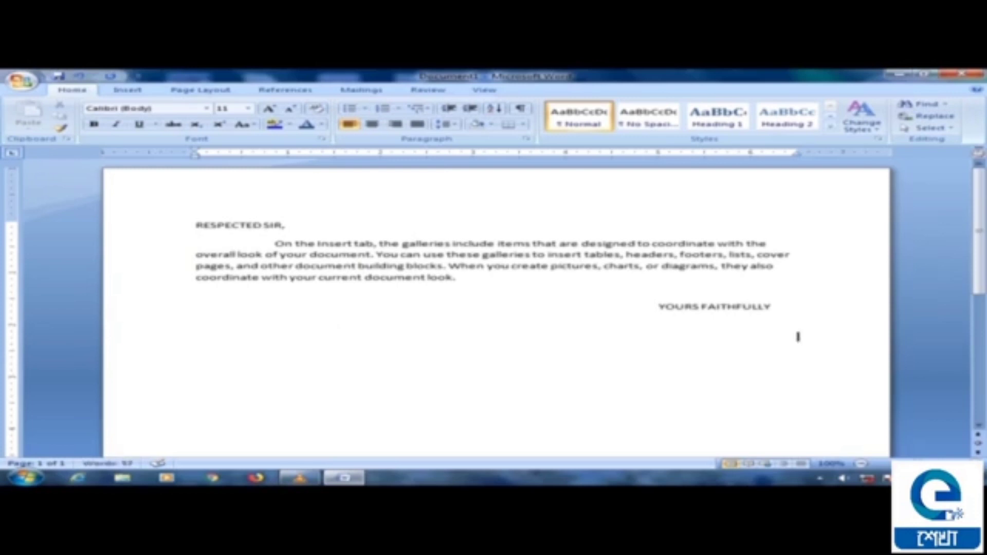
{"action": "type", "text": "NAMW"}
{"action": "key", "text": "BackSpace"}
{"action": "key", "text": "BackSpace"}
{"action": "key", "text": "BackSpace"}
{"action": "key", "text": "BackSpace"}
{"action": "type", "text": "NAME"}
Step: Start a new recipient list with Mailings > Select Recipients > Type New List, then Customize Columns
{"action": "left_click", "coordinate": [362, 90]}
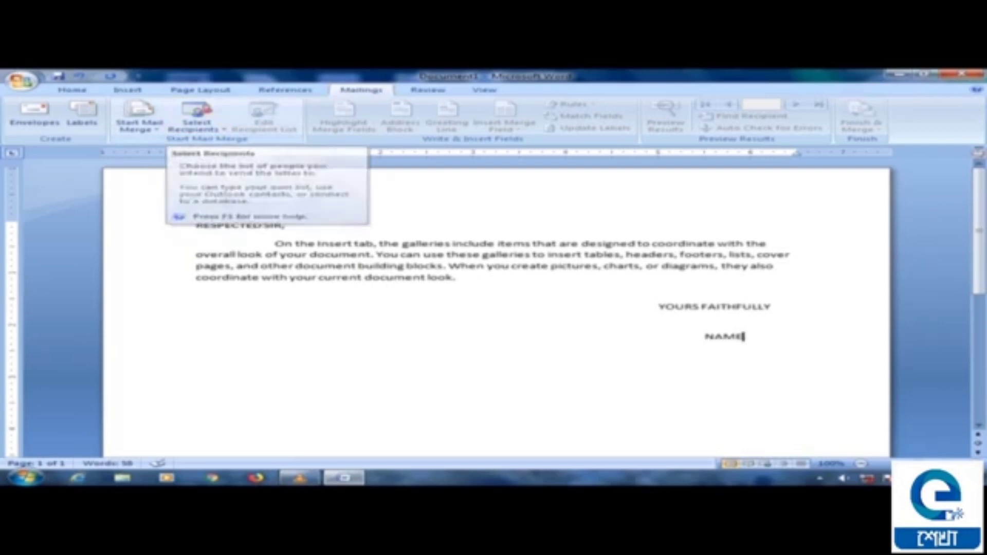
{"action": "left_click", "coordinate": [197, 118]}
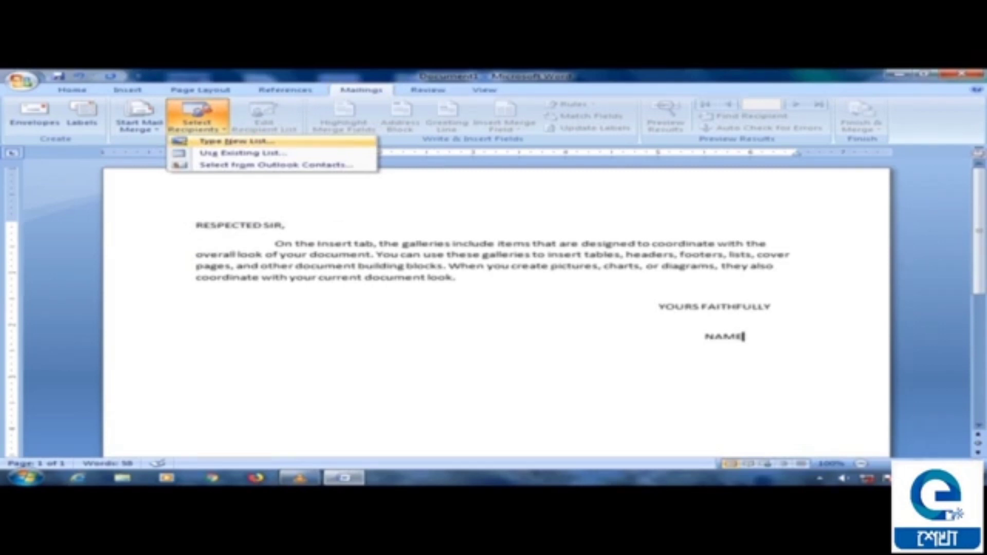
{"action": "left_click", "coordinate": [236, 141]}
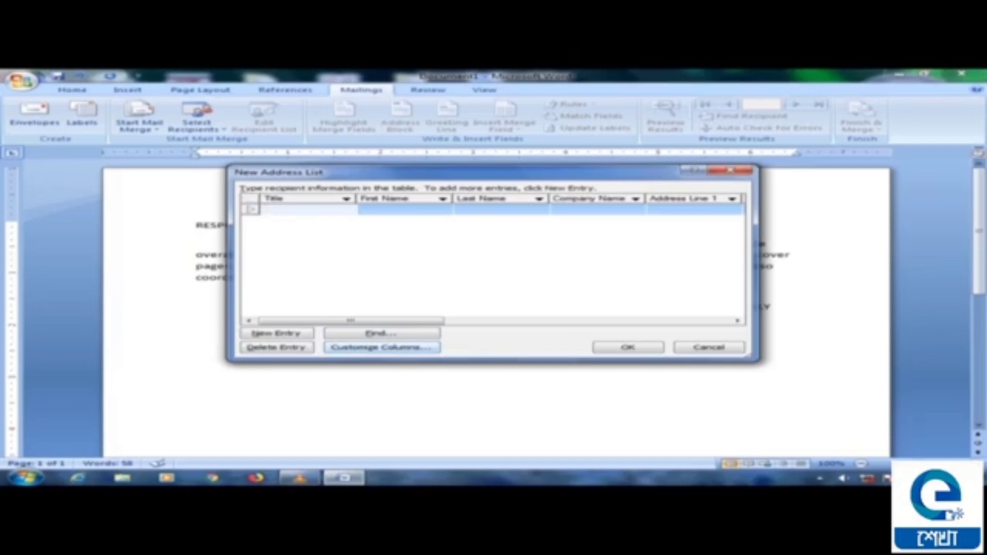
{"action": "left_click", "coordinate": [382, 348]}
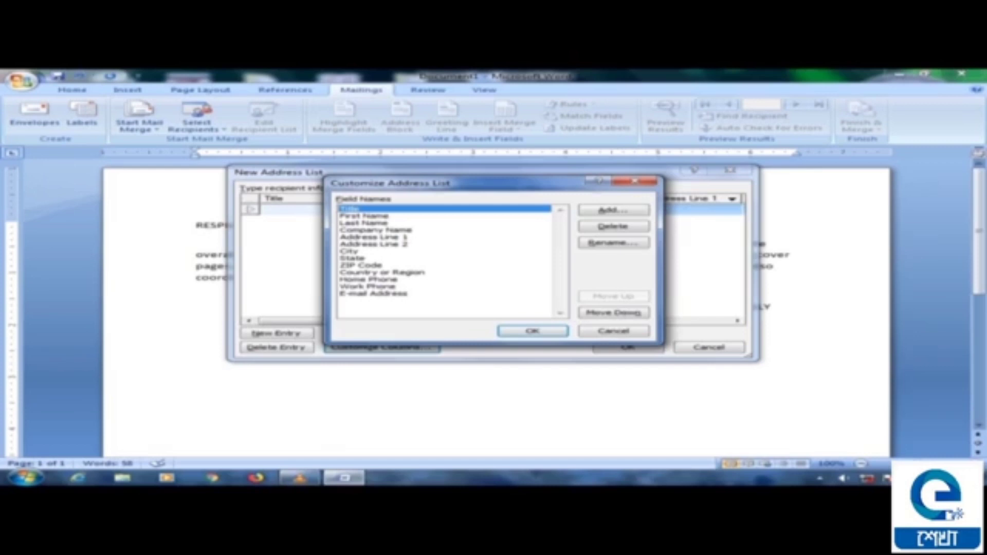
Step: Delete the Title field and rename First Name to NAME
{"action": "left_click", "coordinate": [613, 226]}
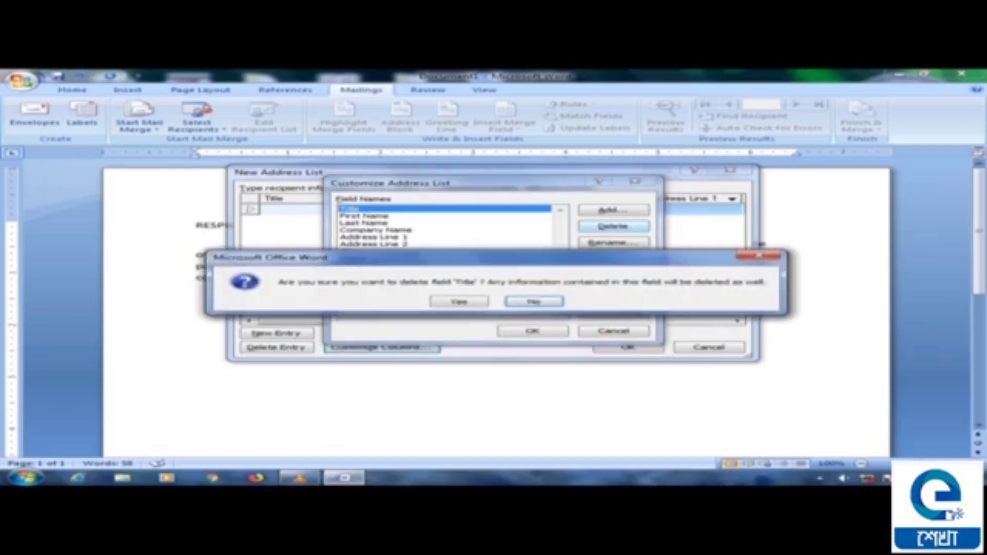
{"action": "key", "text": "Return"}
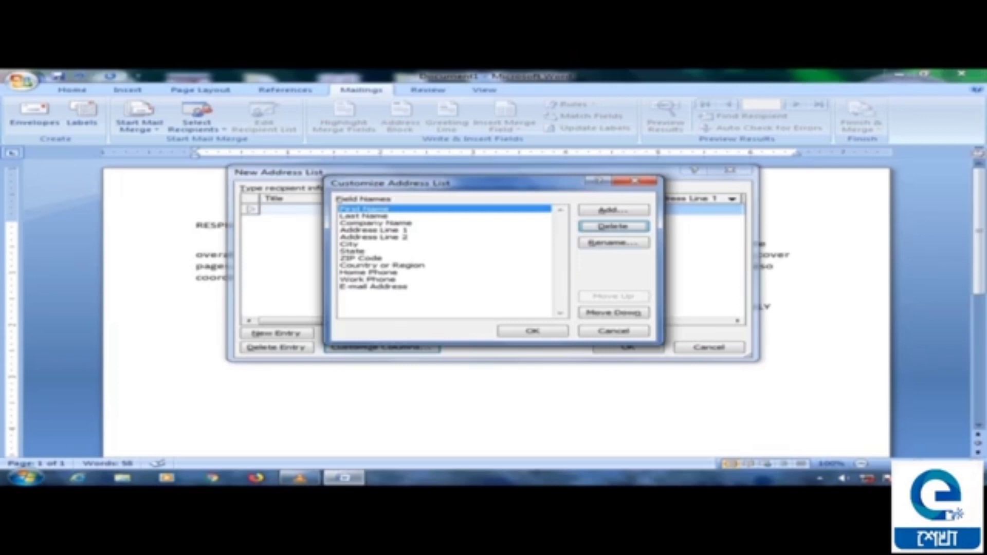
{"action": "key", "text": "alt+r"}
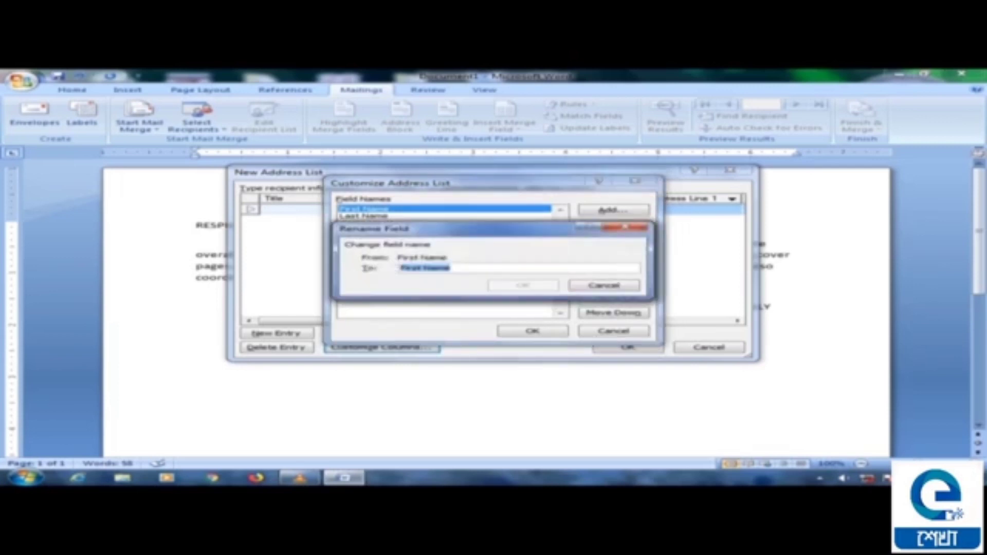
{"action": "key", "text": "BackSpace"}
{"action": "type", "text": "NAME"}
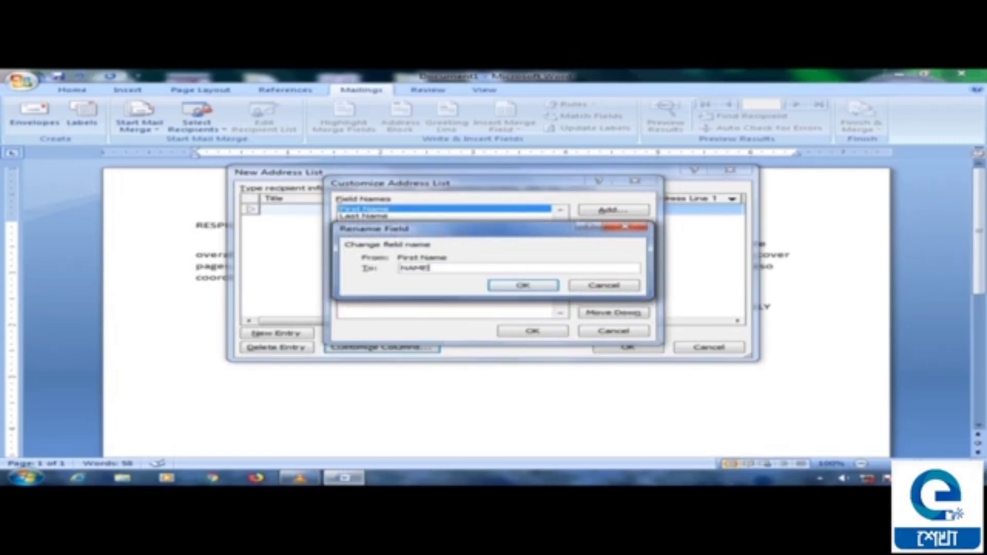
{"action": "key", "text": "Return"}
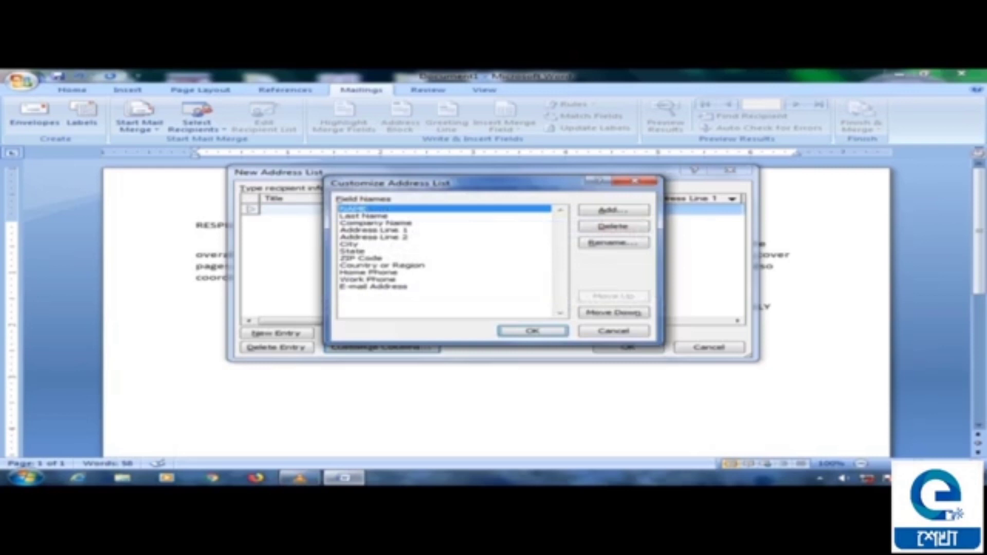
Step: Delete the Last Name and Address Line 2 fields
{"action": "left_click", "coordinate": [445, 215]}
{"action": "left_click", "coordinate": [613, 227]}
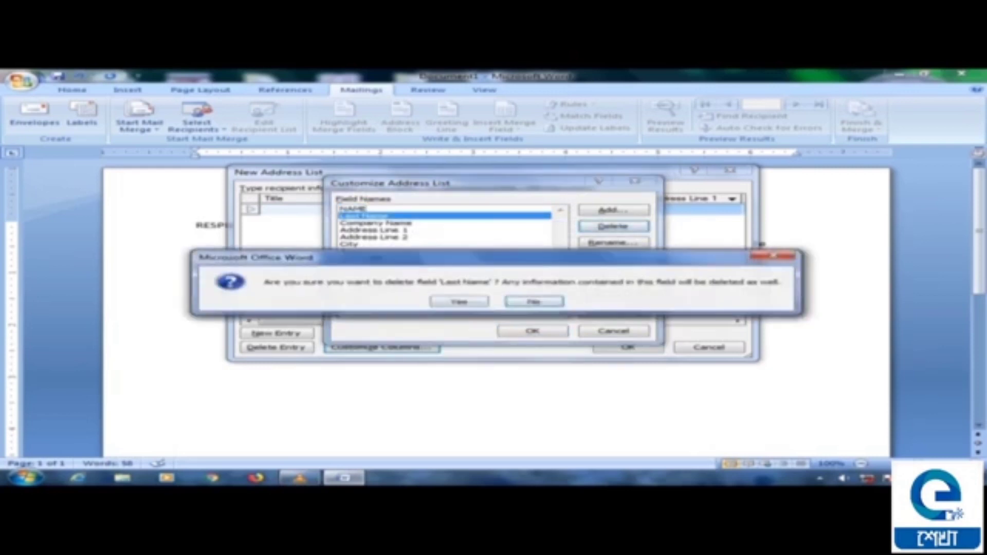
{"action": "left_click", "coordinate": [459, 302]}
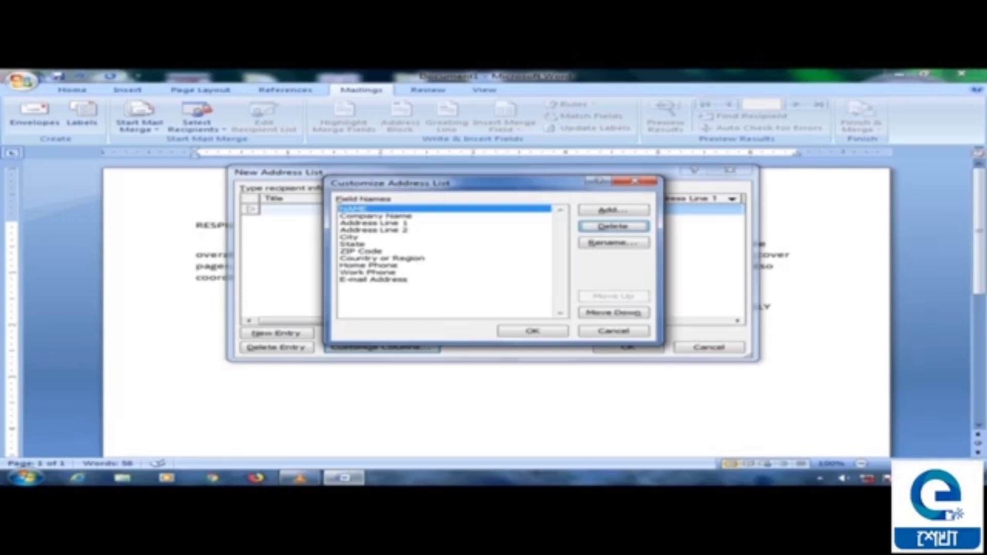
{"action": "left_click", "coordinate": [445, 230]}
{"action": "left_click", "coordinate": [613, 227]}
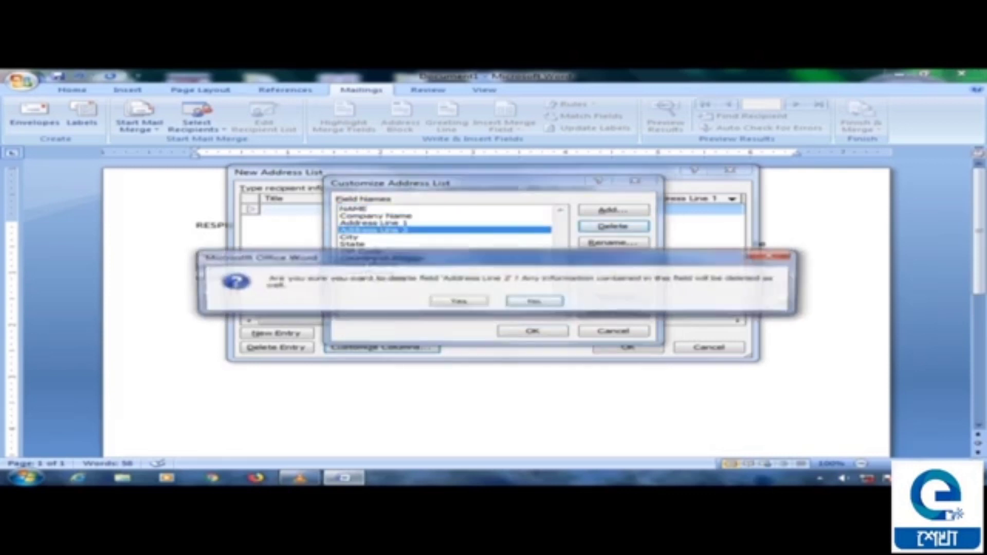
{"action": "left_click", "coordinate": [456, 302]}
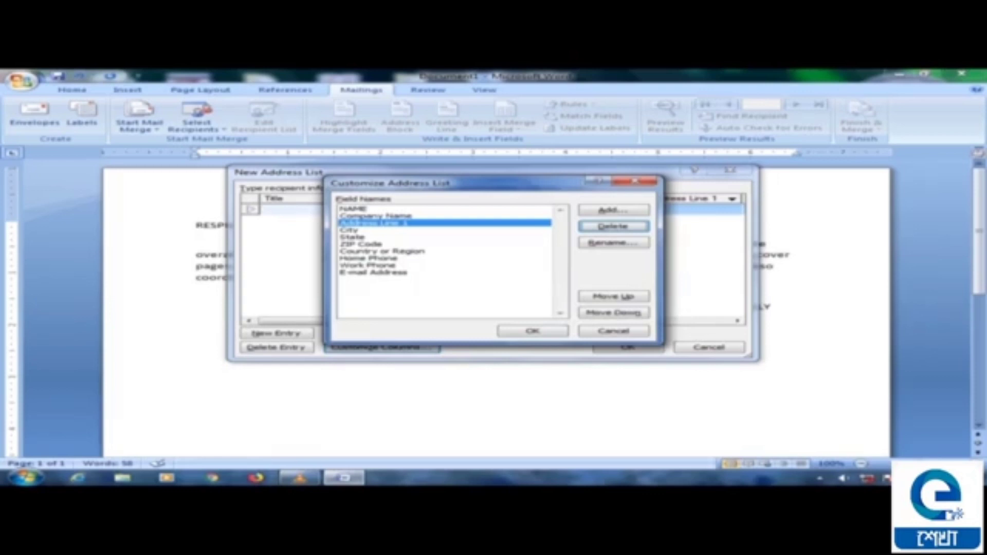
{"action": "left_click", "coordinate": [361, 244]}
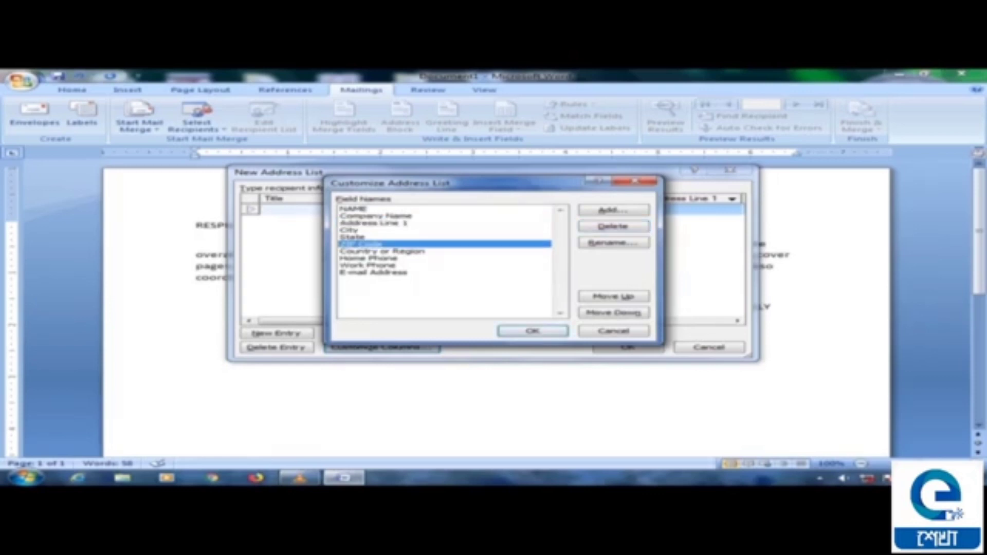
Step: Rename the ZIP Code field to PINCODE
{"action": "left_click", "coordinate": [613, 242]}
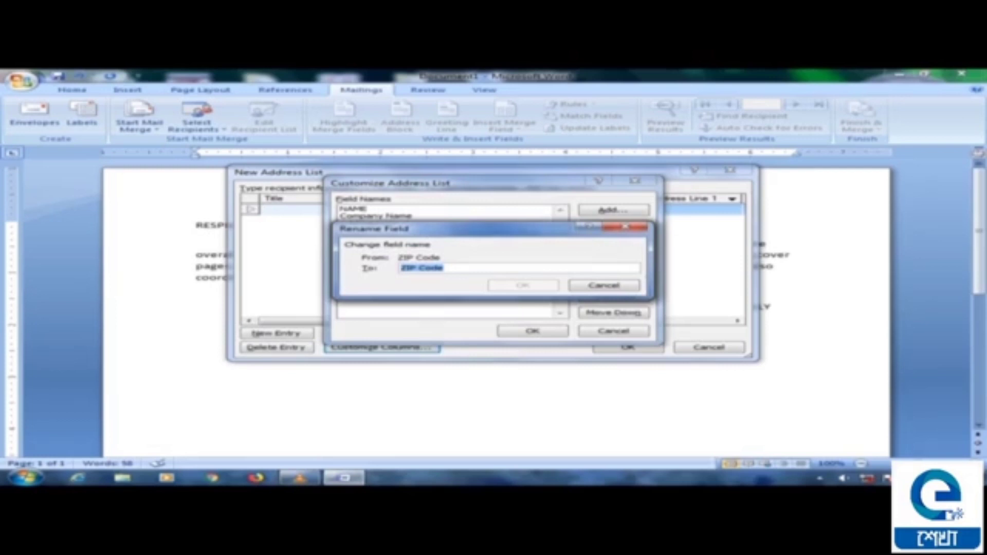
{"action": "type", "text": "PINCODE"}
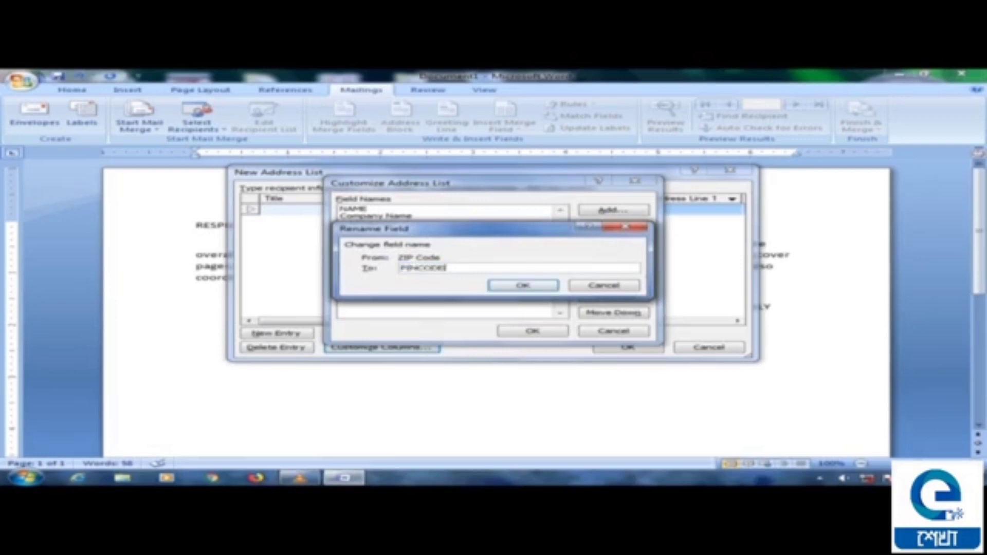
{"action": "key", "text": "Return"}
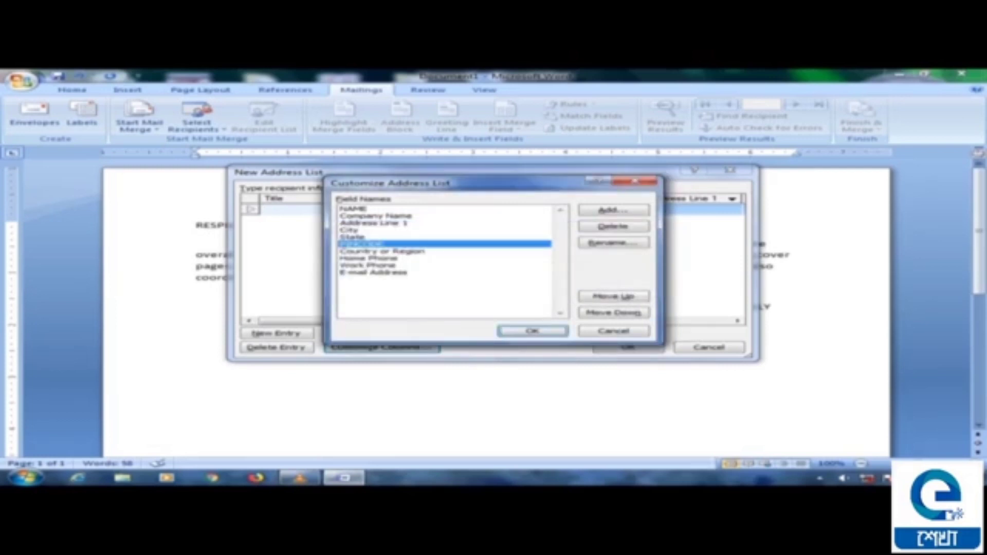
Step: Delete the Work Phone and E-mail Address fields
{"action": "left_click", "coordinate": [368, 265]}
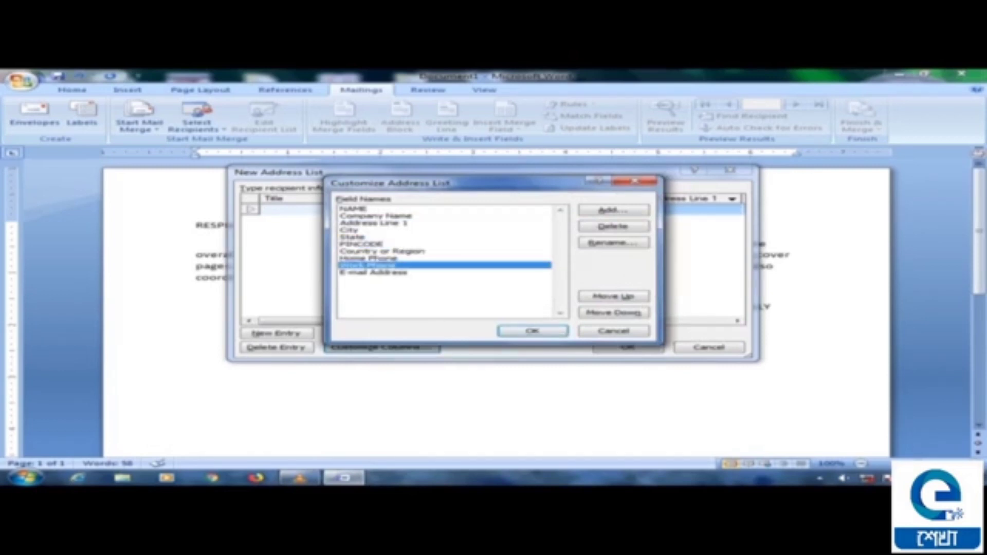
{"action": "left_click", "coordinate": [613, 226]}
{"action": "key", "text": "Return"}
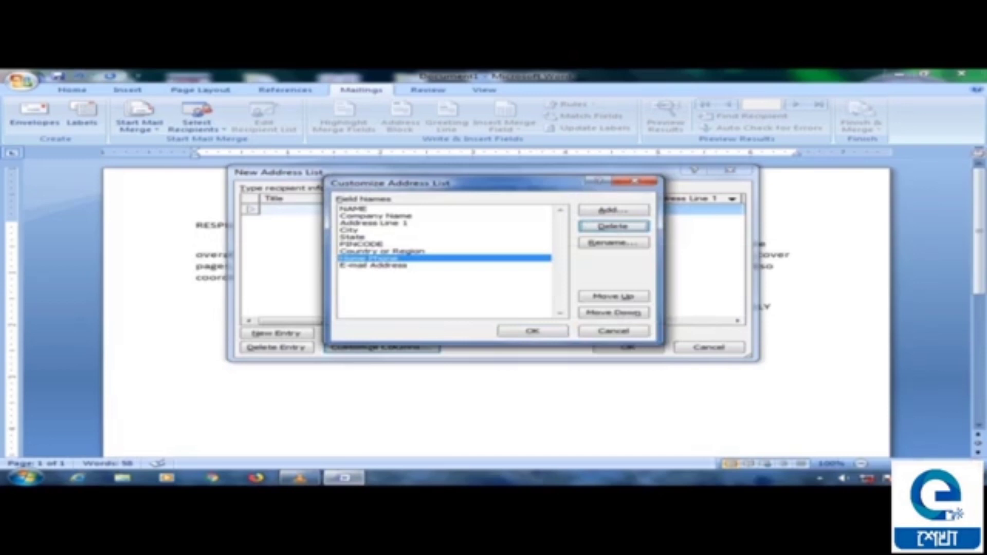
{"action": "left_click", "coordinate": [373, 265]}
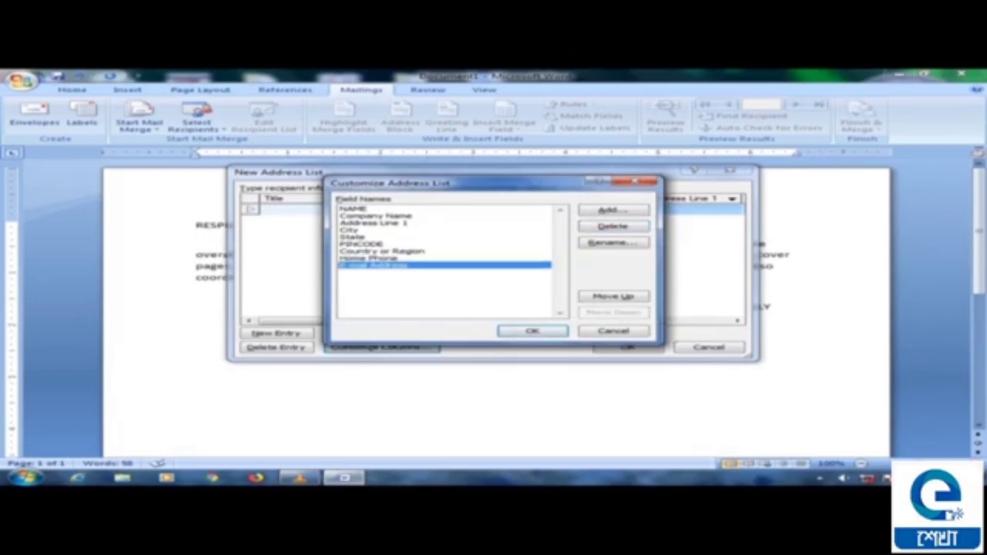
{"action": "left_click", "coordinate": [613, 226]}
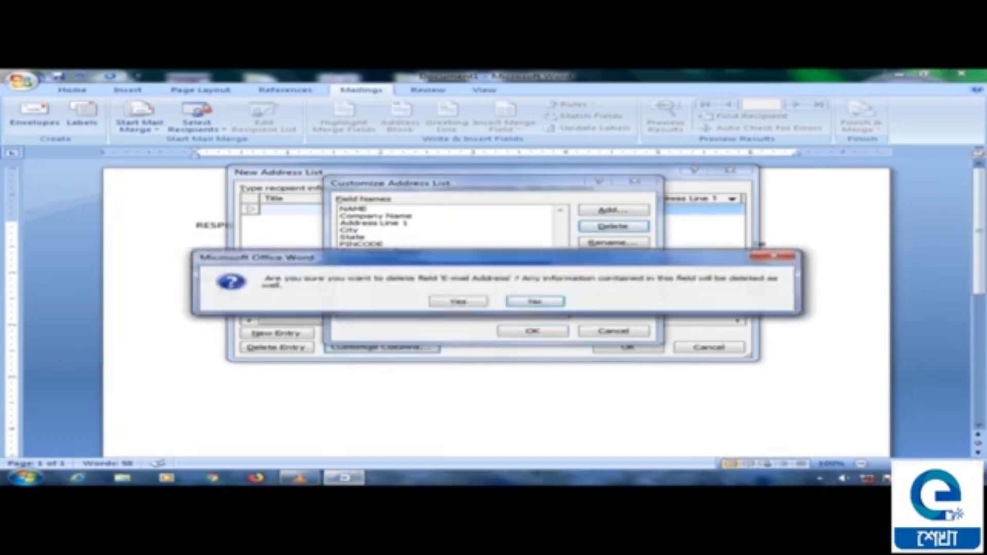
{"action": "key", "text": "Return"}
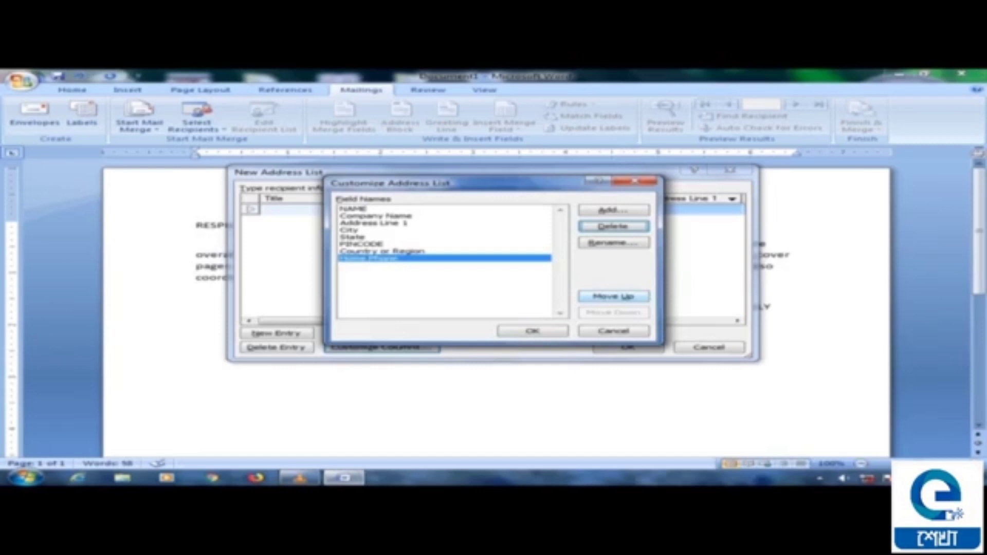
Step: Move Address Line 1 above Company Name and apply the customized field list
{"action": "left_click", "coordinate": [374, 223]}
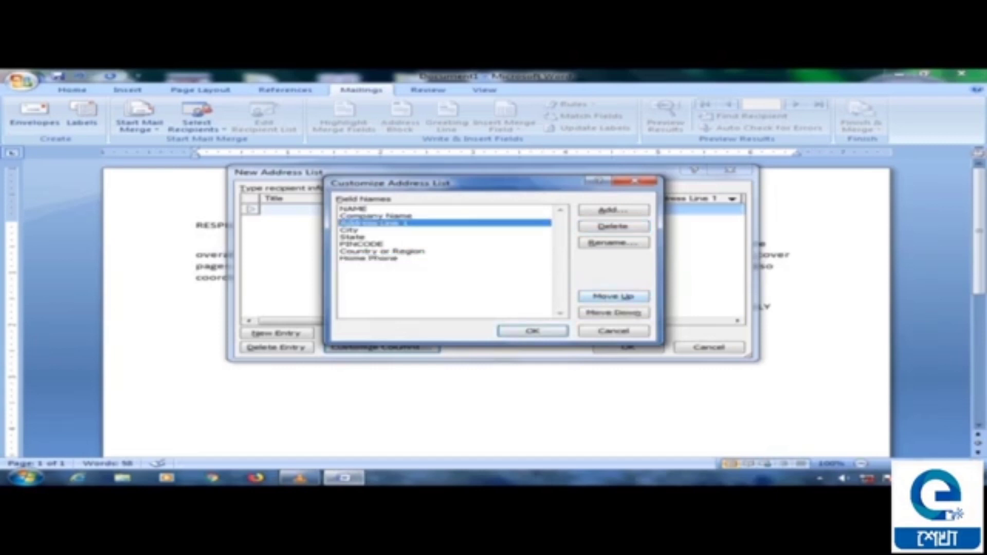
{"action": "left_click", "coordinate": [612, 296]}
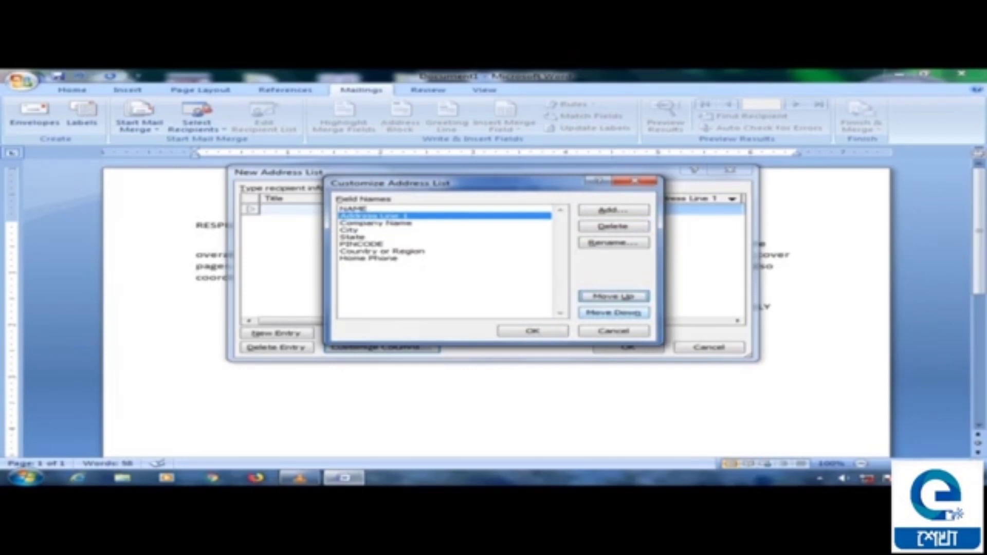
{"action": "left_click", "coordinate": [533, 330]}
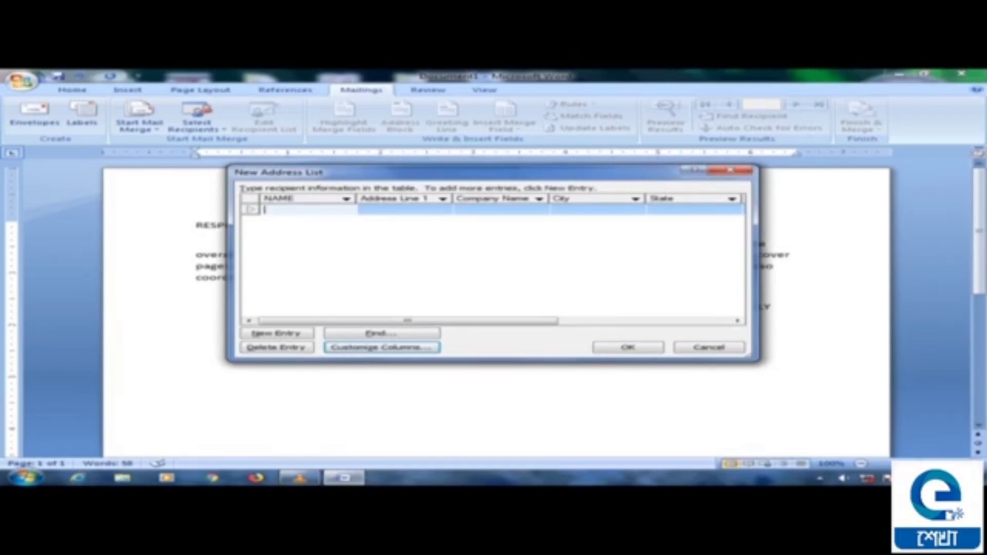
Step: Fill in the first recipient's name, street, company, city, state, PIN code, country INDIA and home phone
{"action": "key", "text": "Tab"}
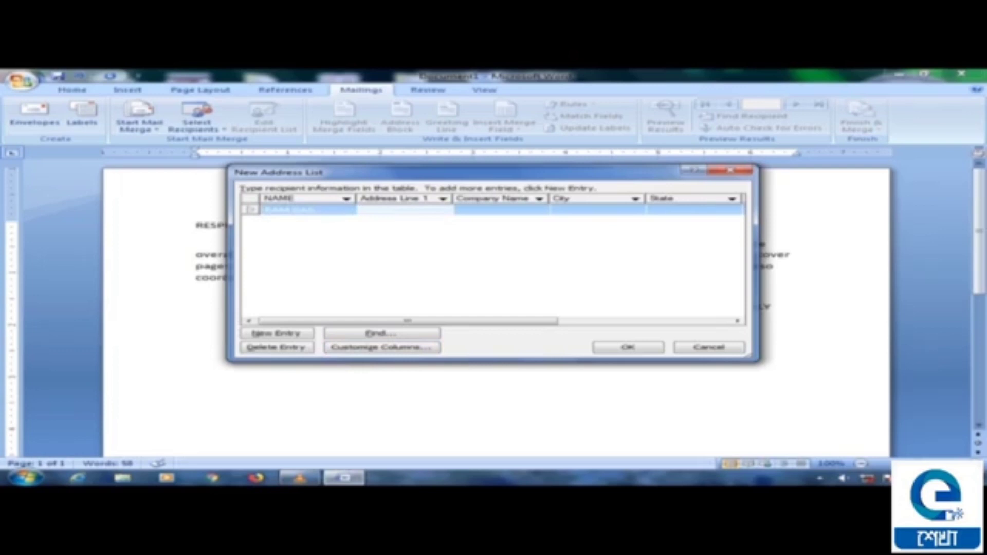
{"action": "type", "text": "G."}
{"action": "type", "text": "T ROAD"}
{"action": "key", "text": "Tab"}
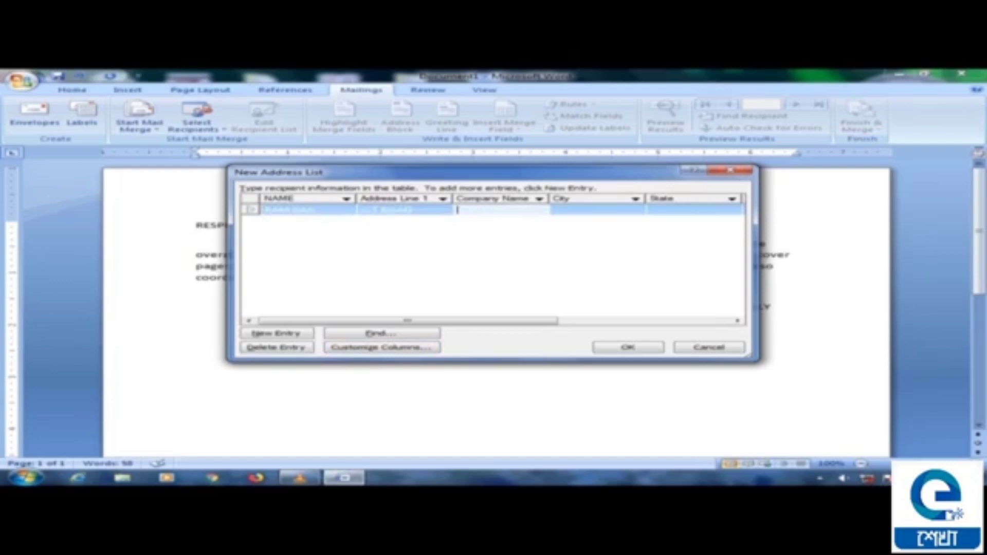
{"action": "type", "text": "ABC"}
{"action": "type", "text": " LTD"}
{"action": "key", "text": "Tab"}
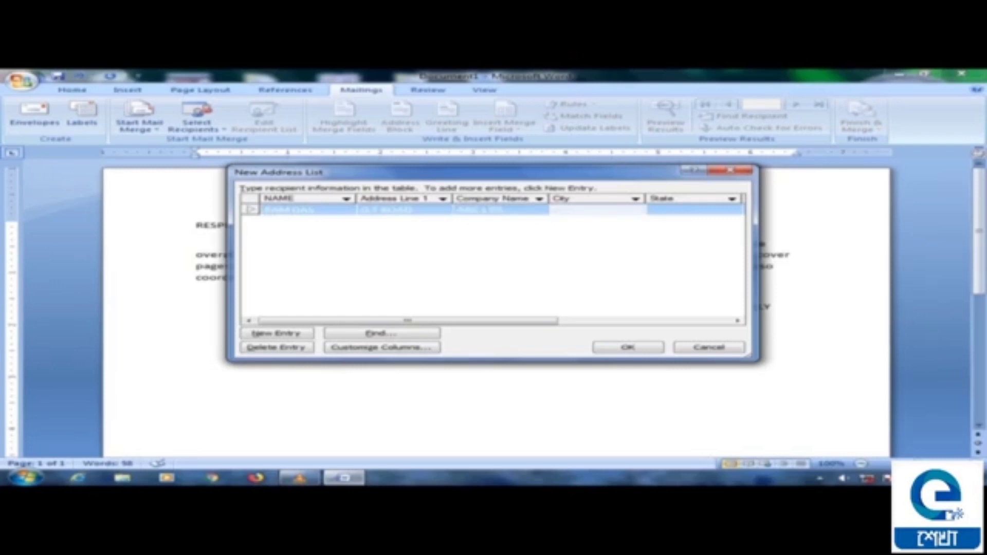
{"action": "type", "text": "KOLKATA"}
{"action": "key", "text": "BackSpace"}
{"action": "key", "text": "BackSpace"}
{"action": "key", "text": "BackSpace"}
{"action": "key", "text": "BackSpace"}
{"action": "key", "text": "BackSpace"}
{"action": "type", "text": "KOLKATA"}
{"action": "key", "text": "Tab"}
{"action": "type", "text": "WB"}
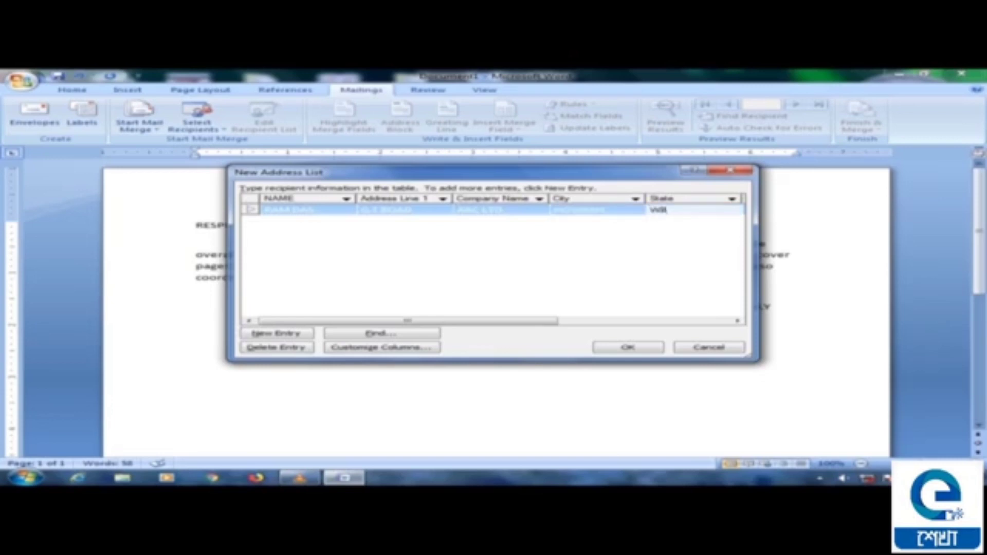
{"action": "key", "text": "Tab"}
{"action": "type", "text": "7"}
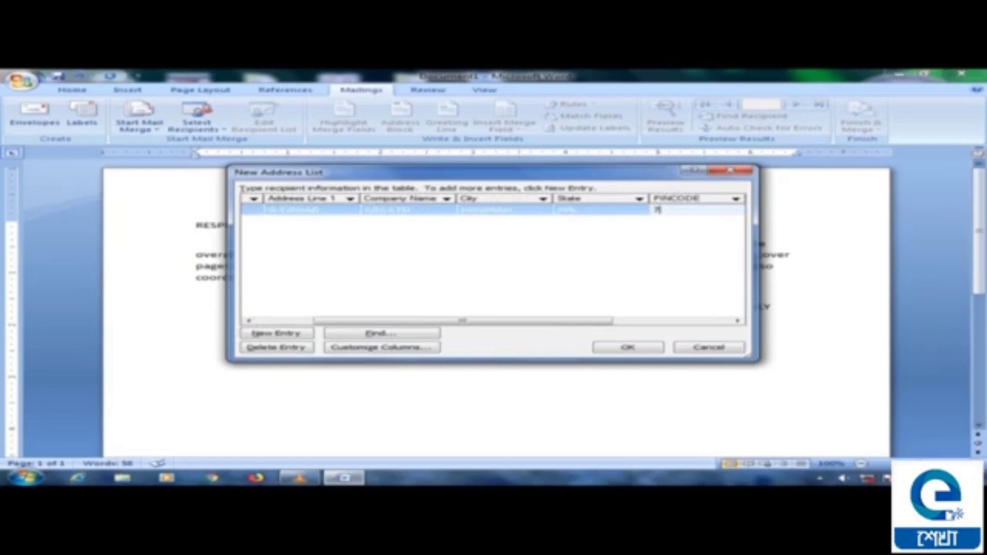
{"action": "type", "text": "11108"}
{"action": "key", "text": "Tab"}
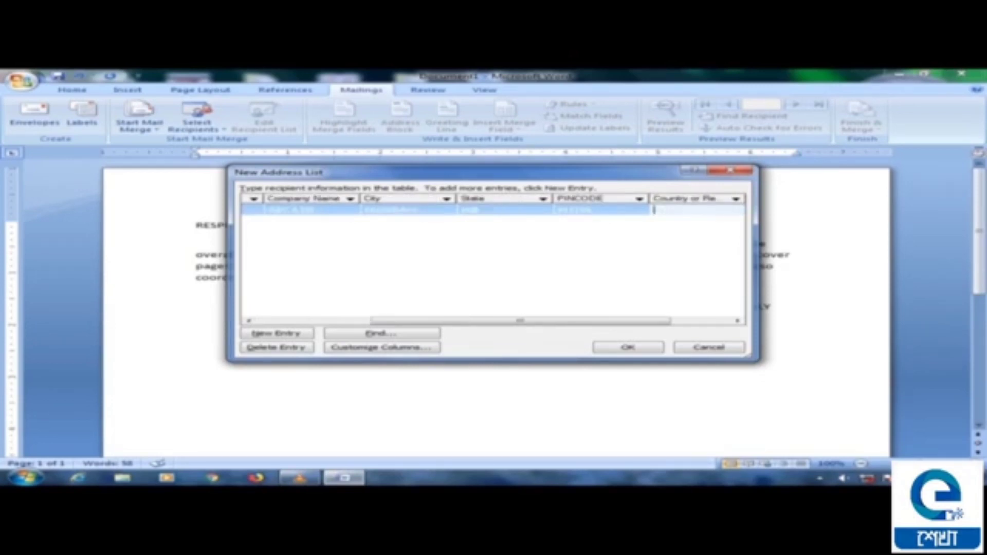
{"action": "type", "text": "INDI"}
{"action": "type", "text": "A"}
{"action": "key", "text": "Tab"}
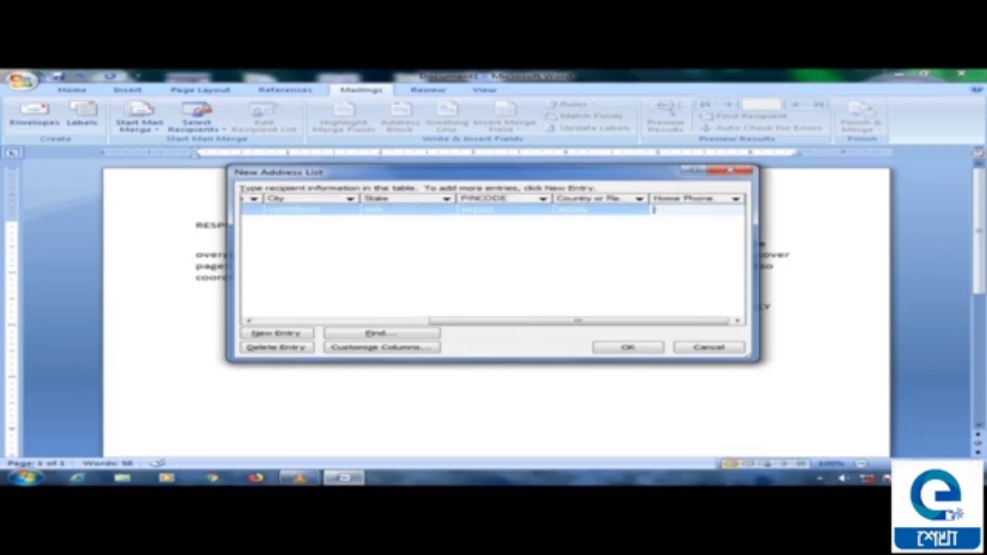
{"action": "type", "text": "26774"}
{"action": "type", "text": "877"}
Step: Add a second entry with the next recipient's name, street, company, city, state, PIN code, country and phone
{"action": "key", "text": "alt+n"}
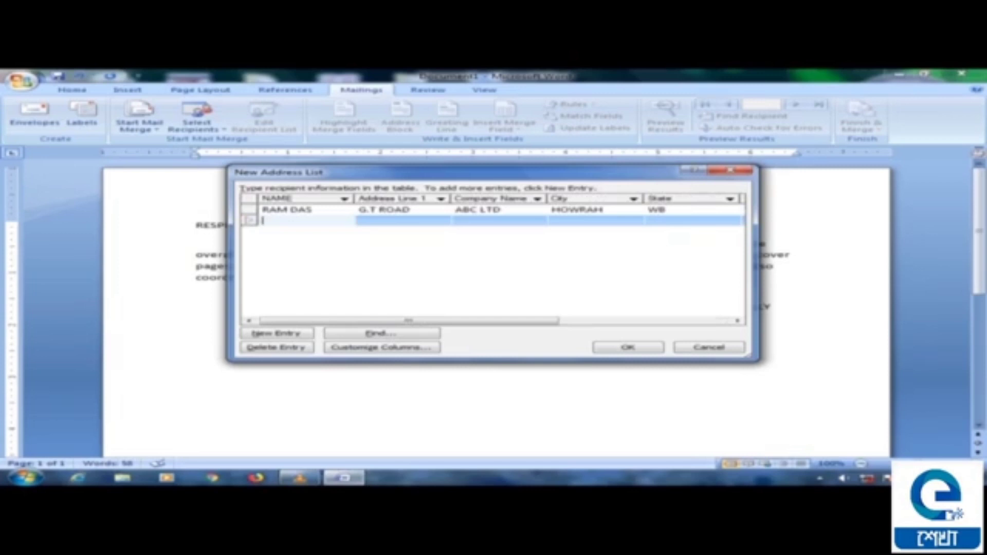
{"action": "key", "text": "Tab"}
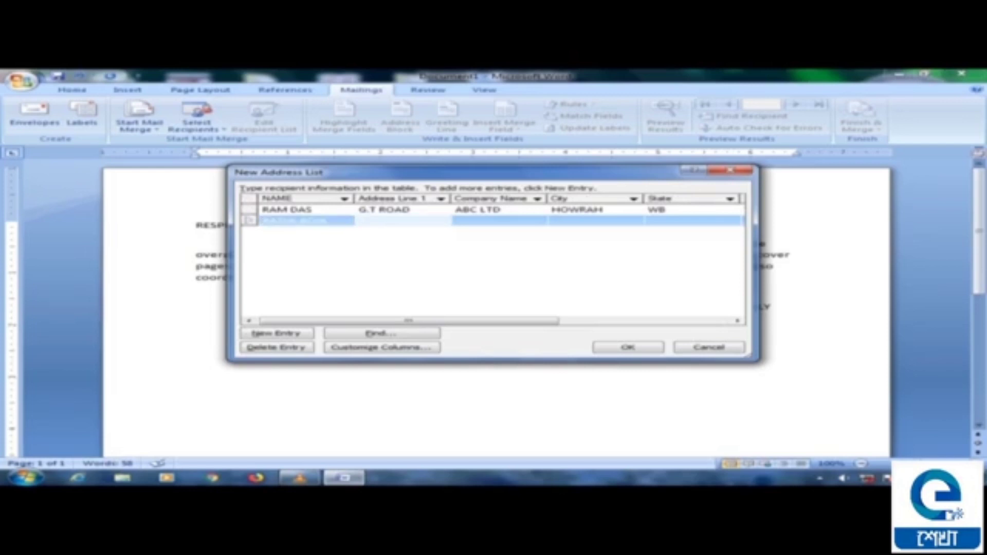
{"action": "type", "text": "B"}
{"action": "type", "text": "."}
{"action": "type", "text": "M ROA"}
{"action": "type", "text": "D"}
{"action": "key", "text": "Tab"}
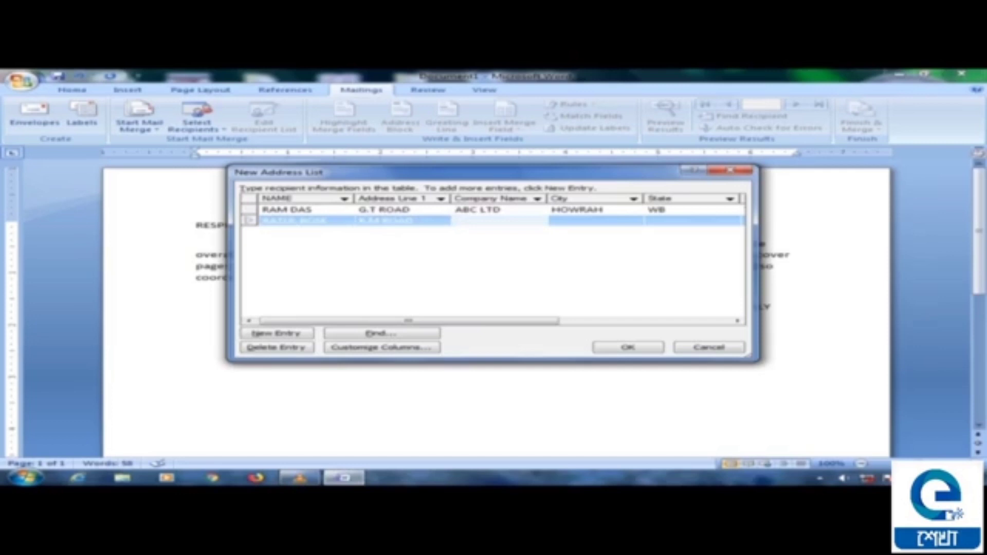
{"action": "type", "text": "TLB"}
{"action": "type", "text": " COM"}
{"action": "type", "text": "PANY"}
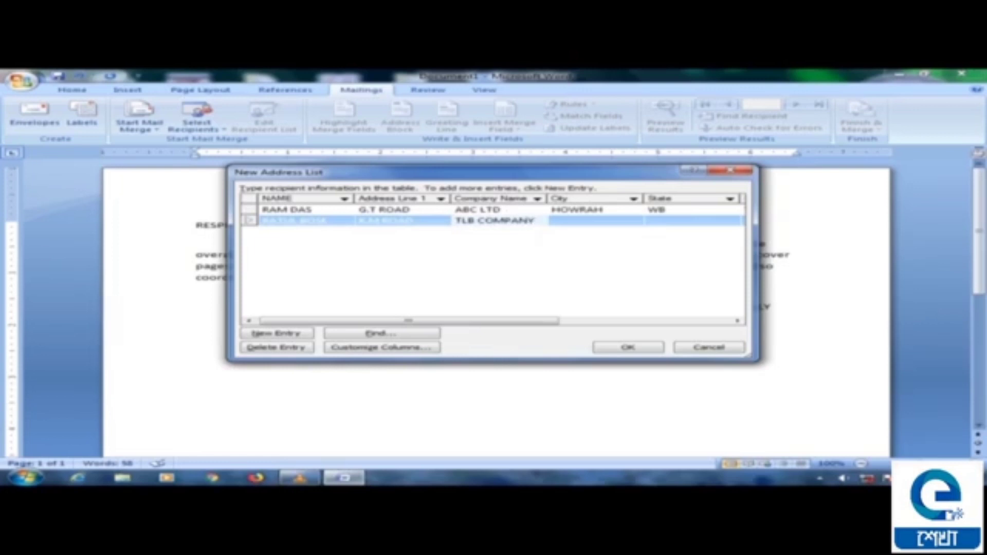
{"action": "key", "text": "Tab"}
{"action": "type", "text": "KOLKA"}
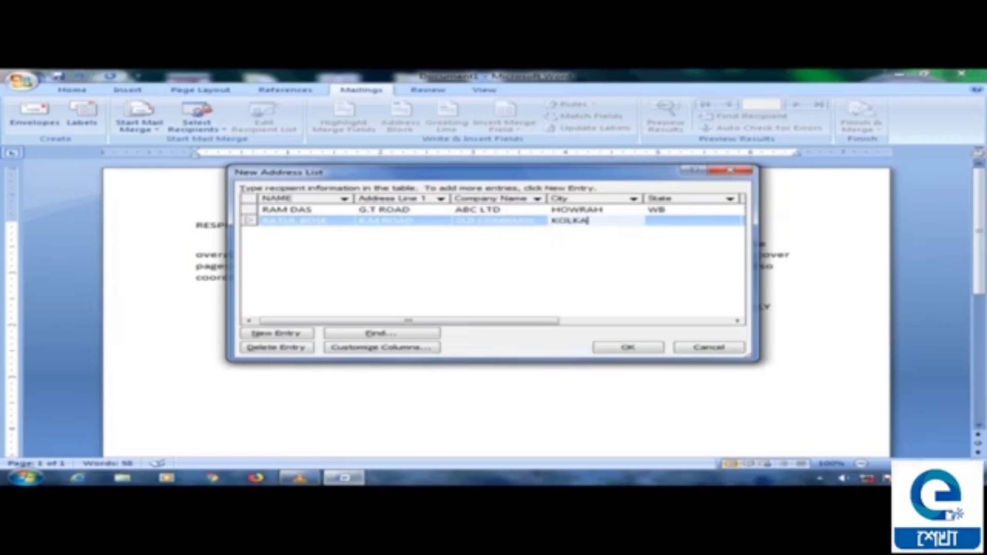
{"action": "type", "text": "TA"}
{"action": "key", "text": "Tab"}
{"action": "type", "text": "W"}
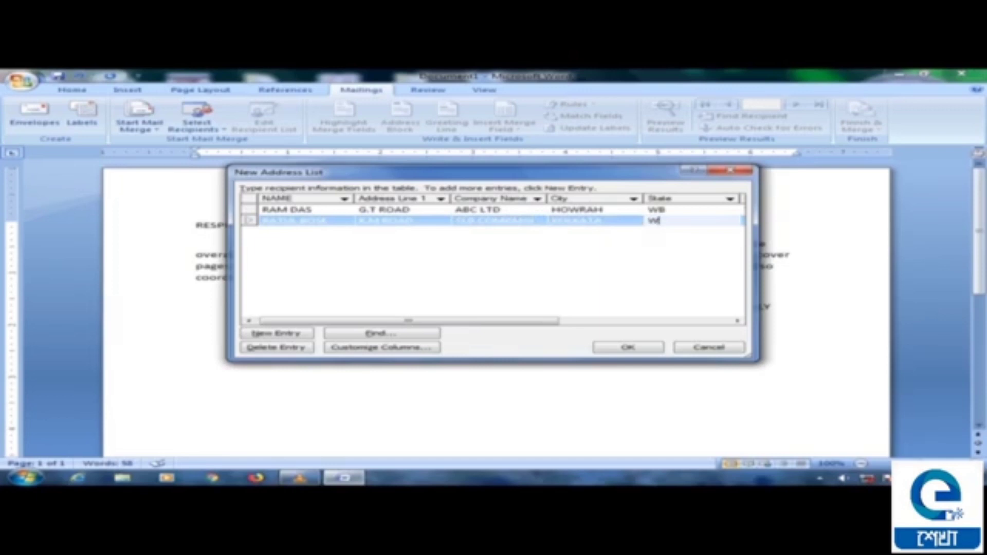
{"action": "type", "text": "B"}
{"action": "key", "text": "Tab"}
{"action": "type", "text": "71"}
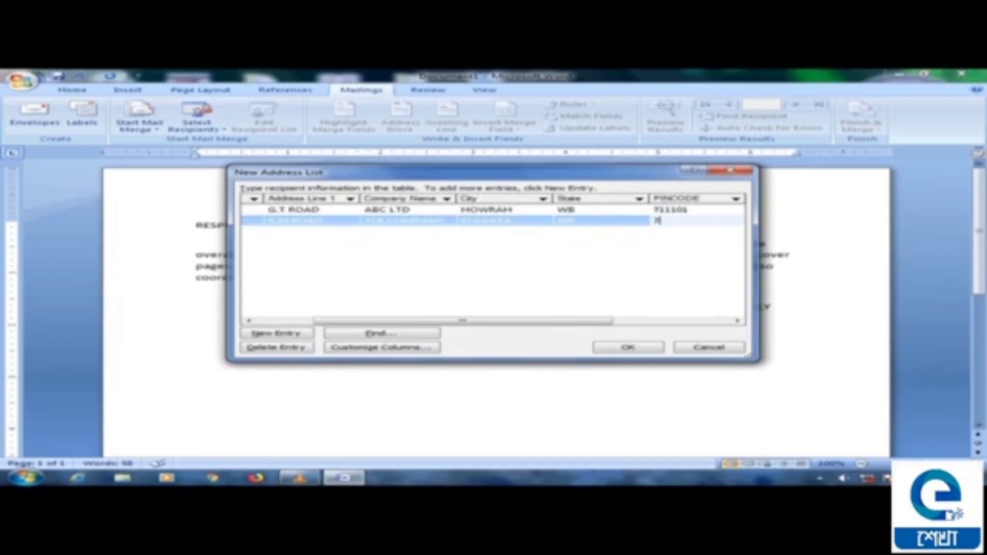
{"action": "type", "text": "1102"}
{"action": "key", "text": "Tab"}
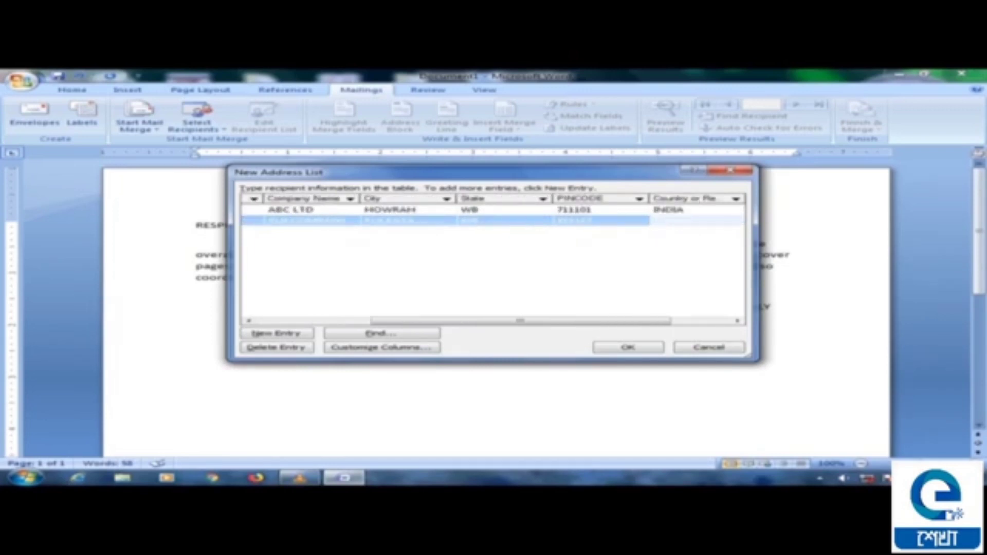
{"action": "type", "text": "INDIA"}
{"action": "key", "text": "Tab"}
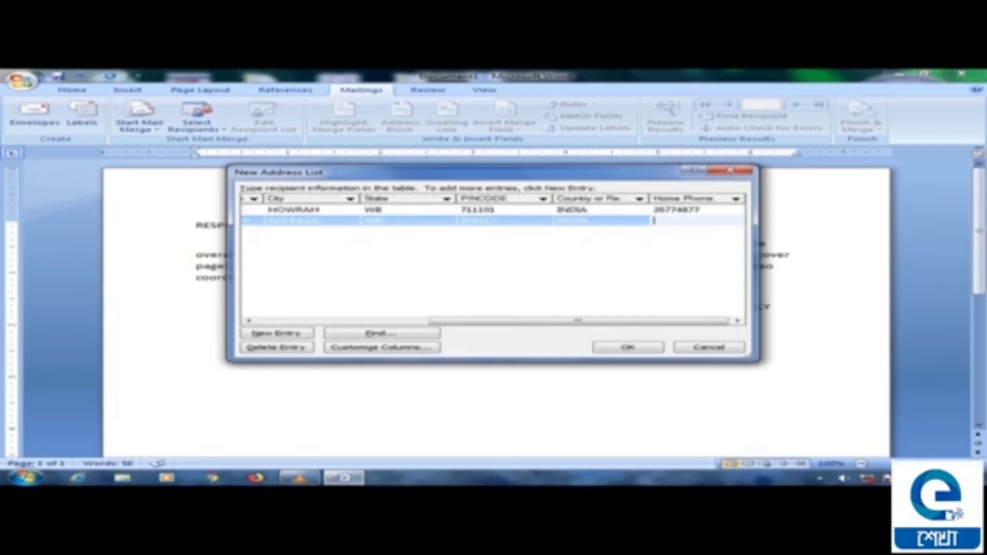
{"action": "type", "text": "2677"}
{"action": "type", "text": "4685"}
{"action": "key", "text": "alt+n"}
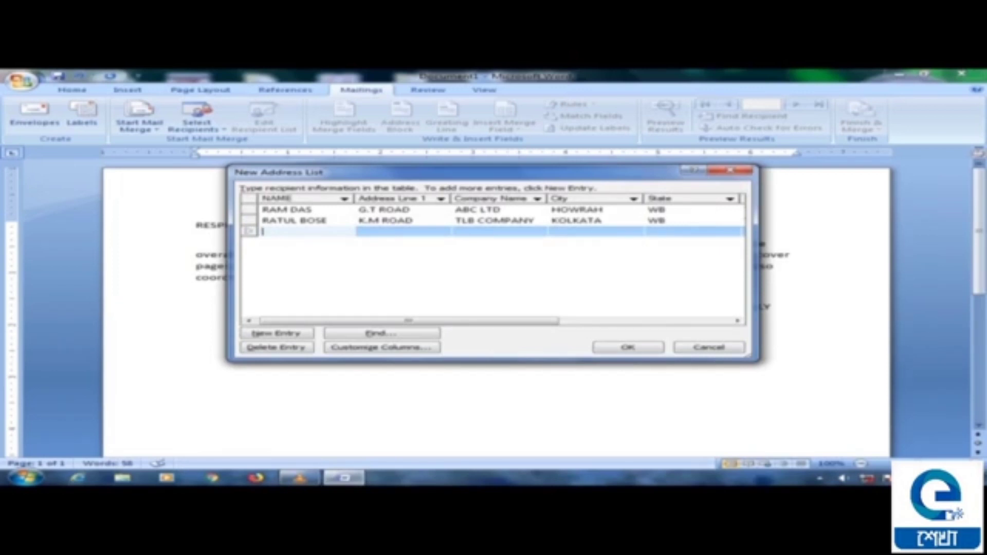
{"action": "key", "text": "Escape"}
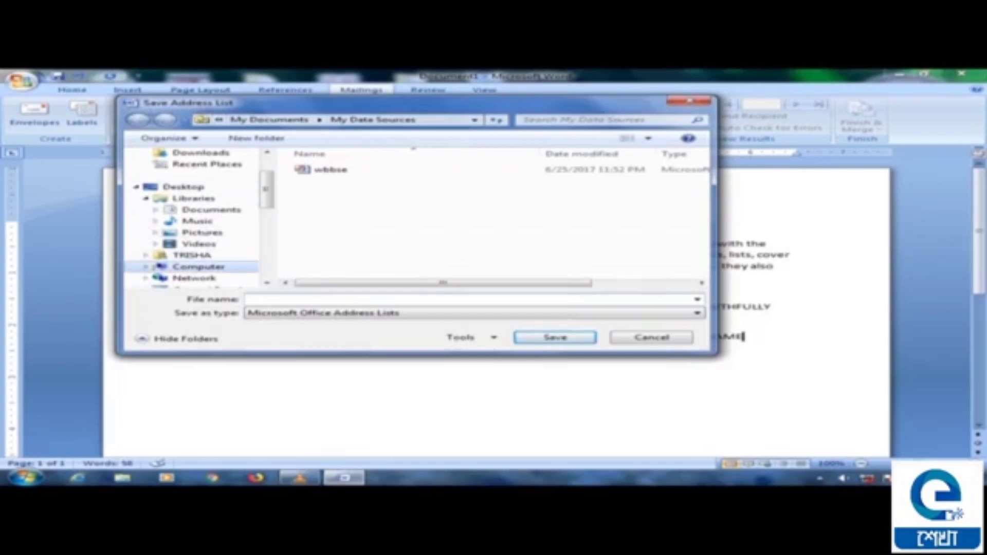
{"action": "left_click", "coordinate": [198, 266]}
{"action": "double_click", "coordinate": [350, 265]}
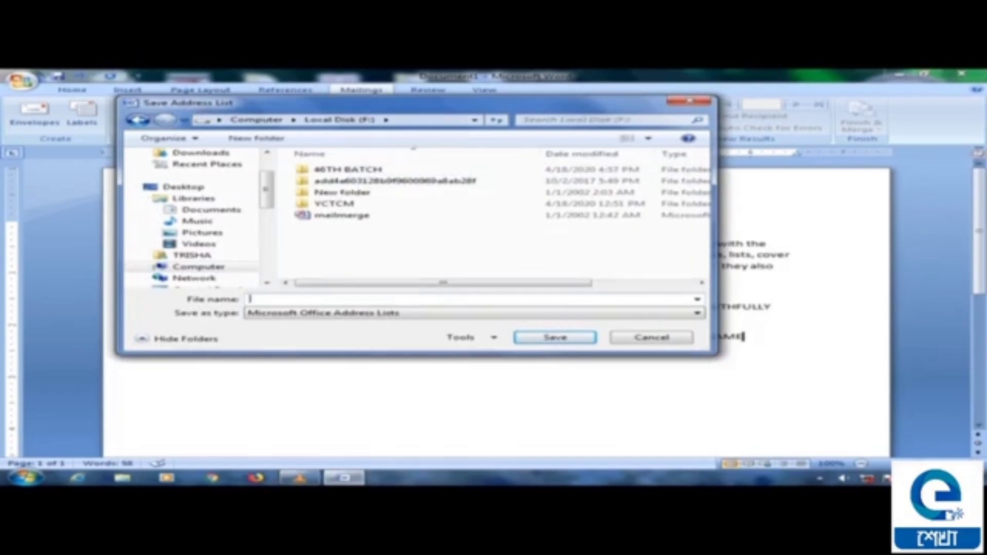
{"action": "key", "text": "Tab"}
{"action": "key", "text": "shift+Tab"}
{"action": "type", "text": "M"}
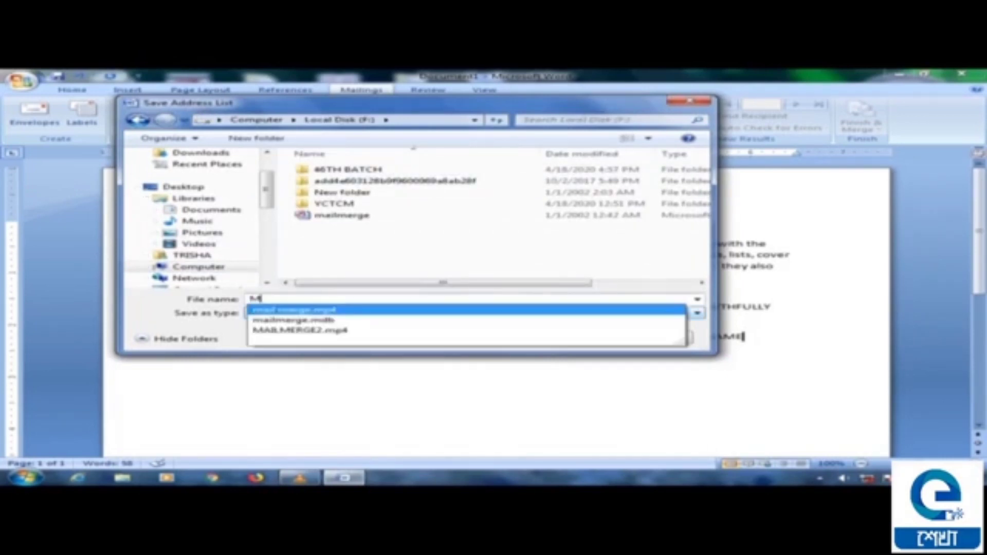
{"action": "type", "text": "AILMER"}
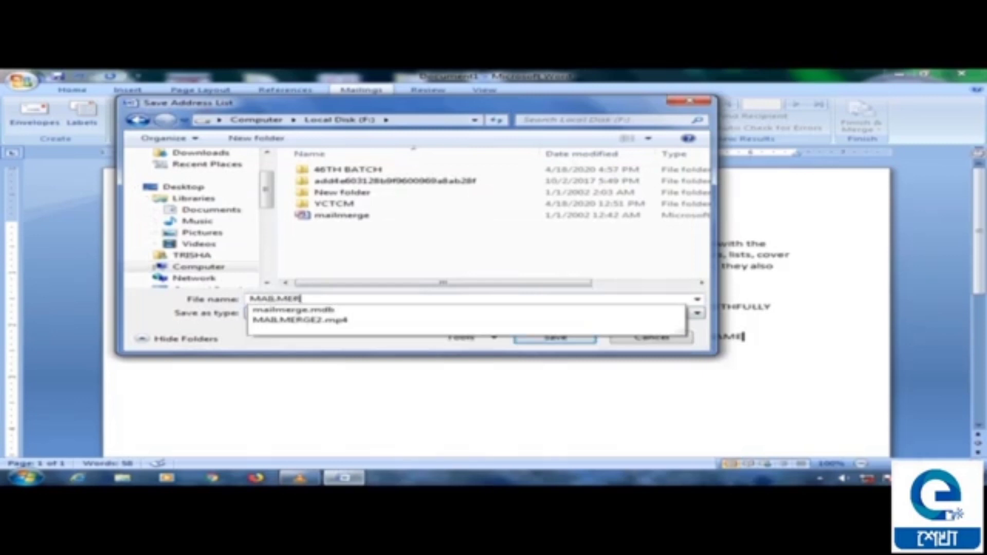
{"action": "type", "text": "GEE"}
{"action": "key", "text": "BackSpace"}
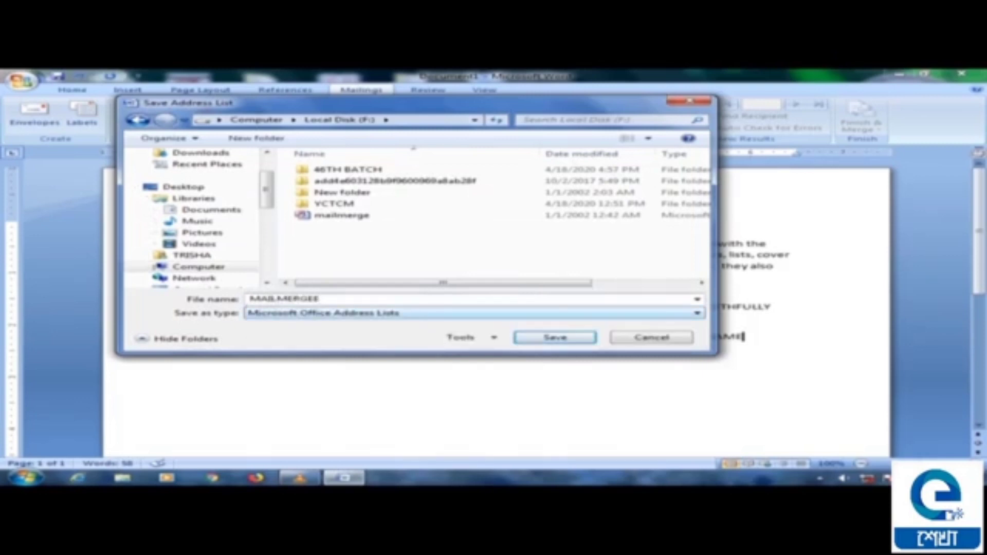
{"action": "type", "text": "2"}
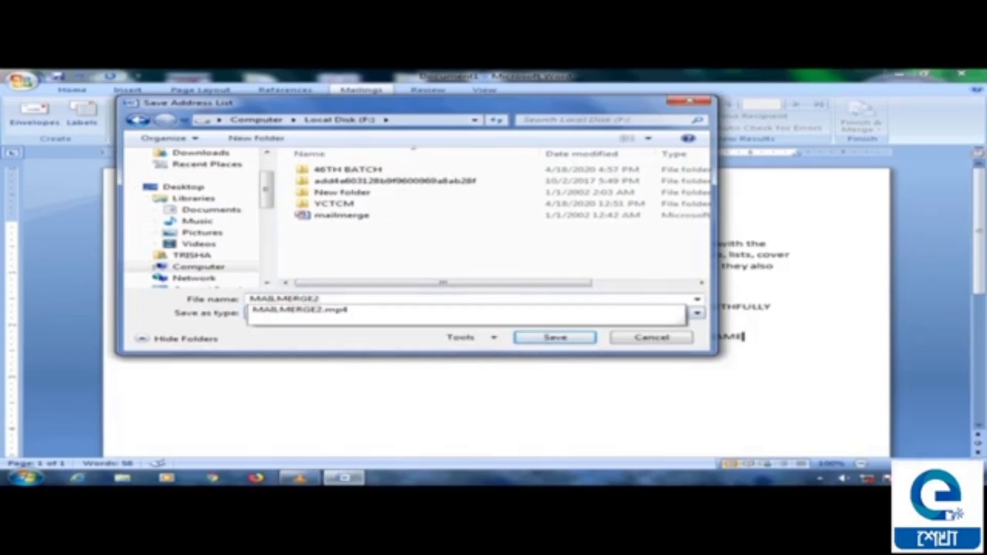
{"action": "key", "text": "Down"}
{"action": "key", "text": "BackSpace"}
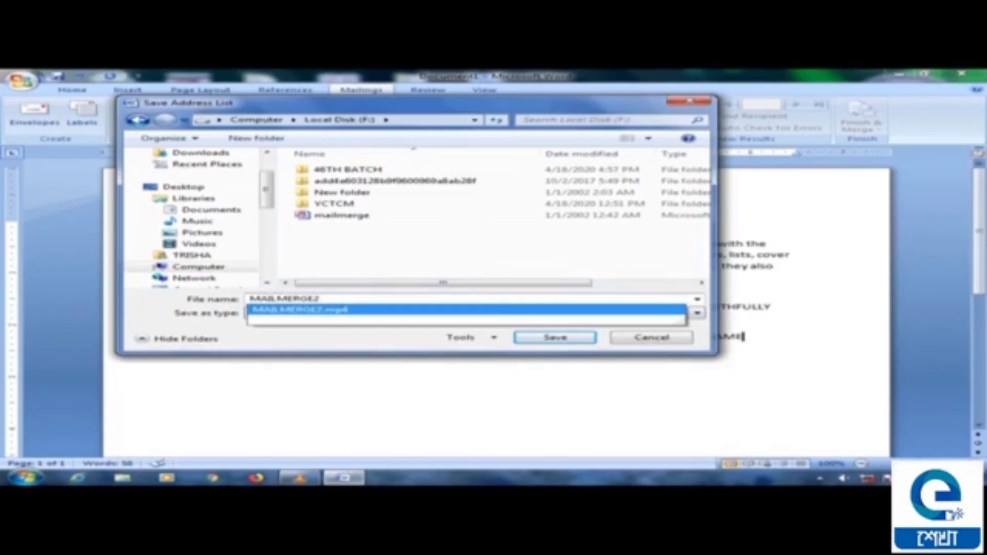
{"action": "type", "text": "3"}
{"action": "key", "text": "Return"}
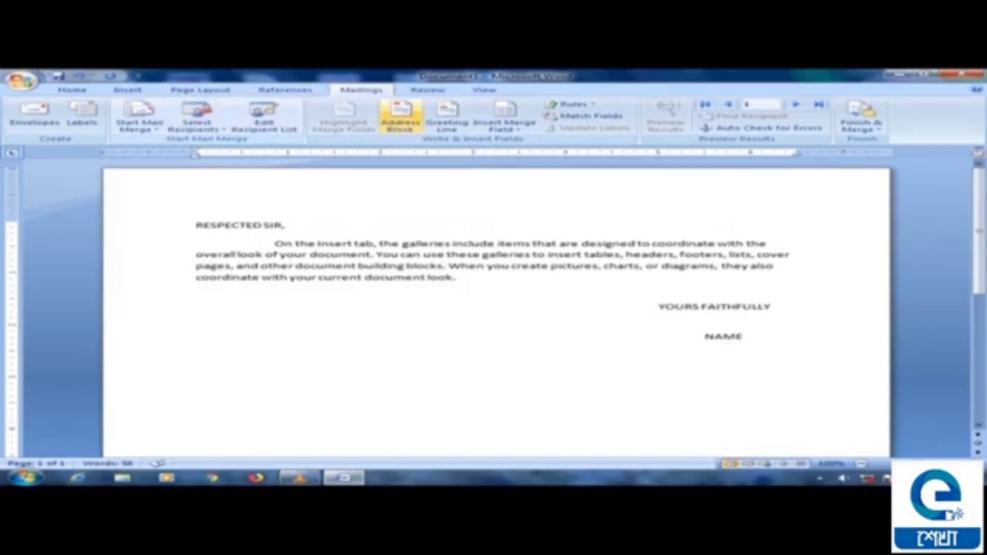
Step: Above RESPECTED SIR, insert the «NAME», «Address_Line_1» and «Company_Name» merge fields on separate lines
{"action": "left_click", "coordinate": [196, 225]}
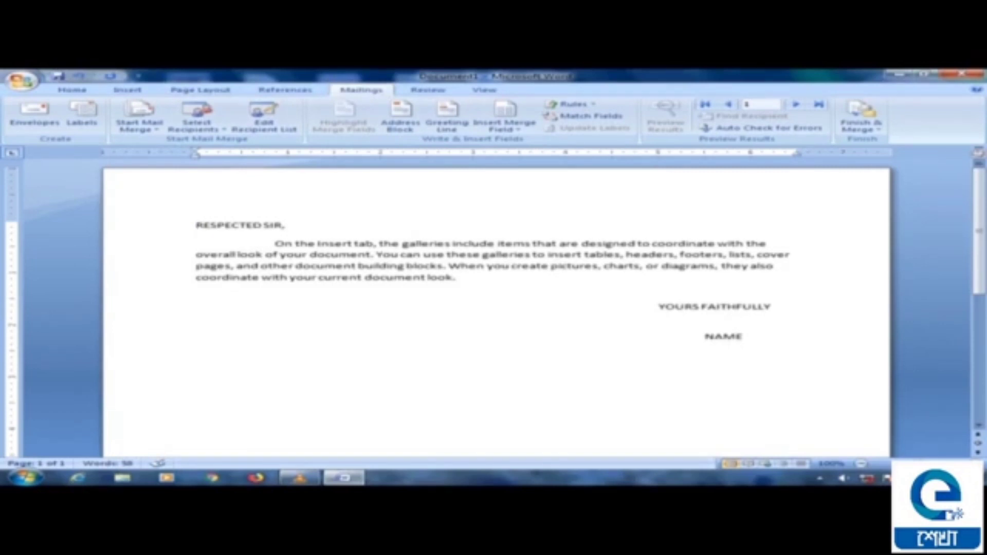
{"action": "key", "text": "Return"}
{"action": "key", "text": "Return"}
{"action": "key", "text": "Return"}
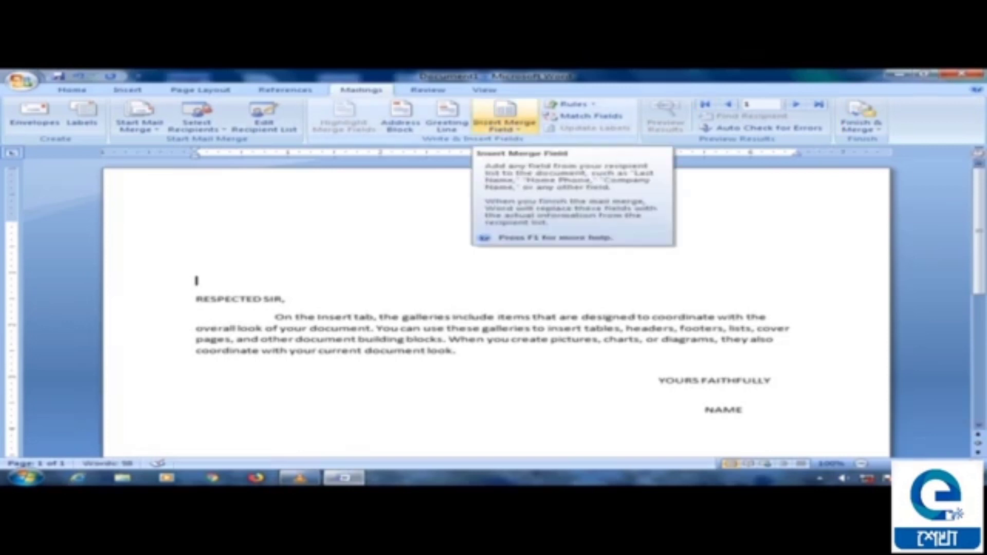
{"action": "left_click", "coordinate": [505, 126]}
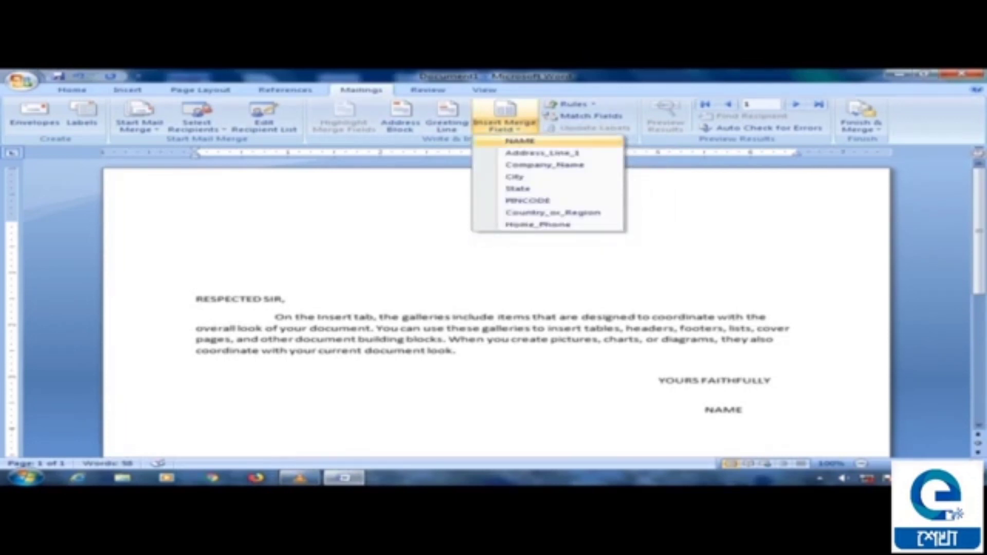
{"action": "left_click", "coordinate": [520, 141]}
{"action": "key", "text": "Return"}
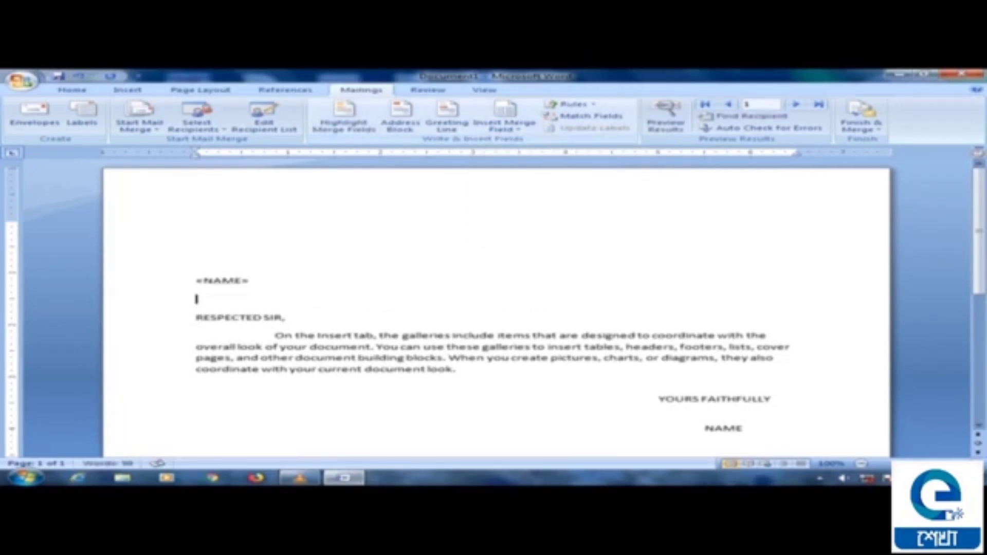
{"action": "left_click", "coordinate": [505, 126]}
{"action": "left_click", "coordinate": [520, 154]}
{"action": "key", "text": "Return"}
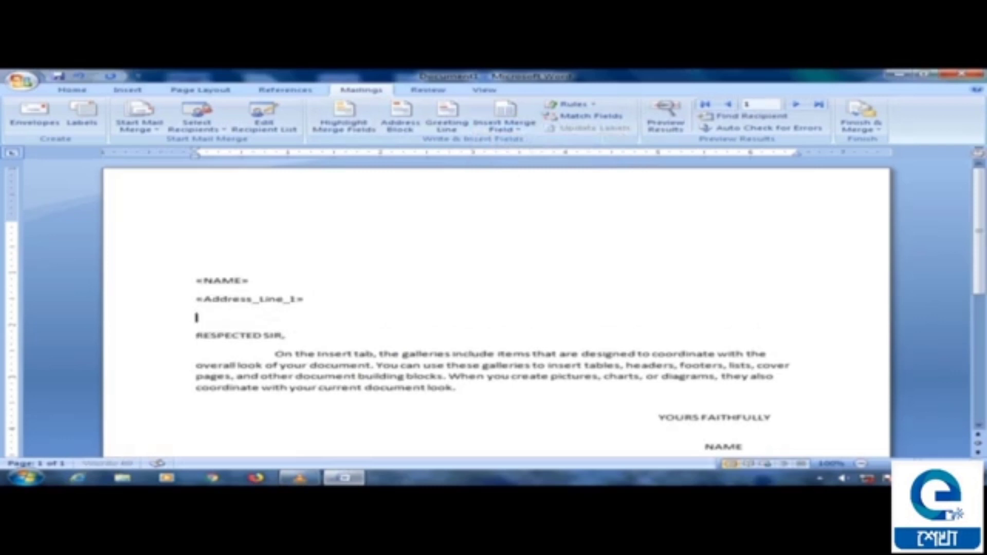
{"action": "left_click", "coordinate": [505, 126]}
{"action": "left_click", "coordinate": [520, 167]}
{"action": "key", "text": "Return"}
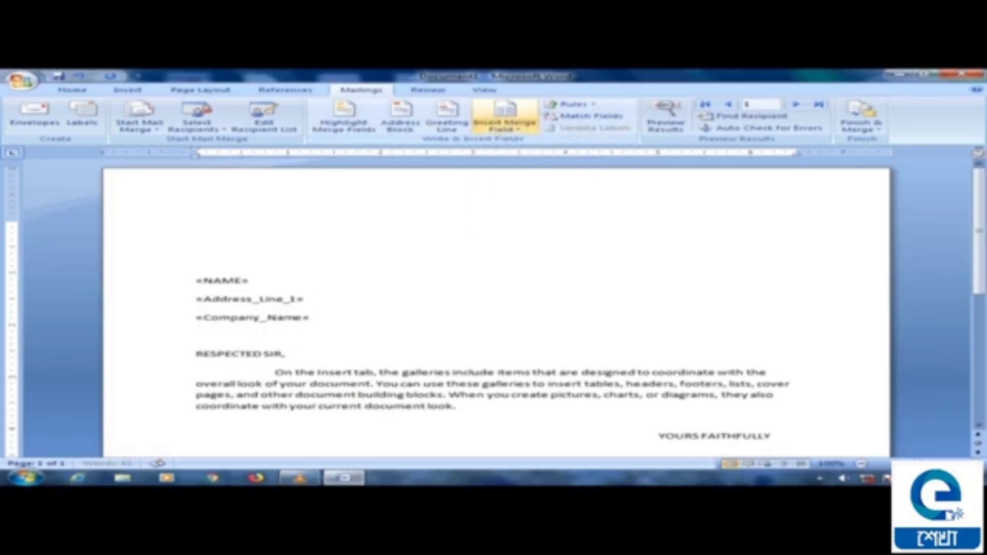
Step: Add the City, State, PINCODE, Country_or_Region and Home_Phone merge fields below them
{"action": "left_click", "coordinate": [505, 126]}
{"action": "left_click", "coordinate": [520, 180]}
{"action": "left_click", "coordinate": [505, 126]}
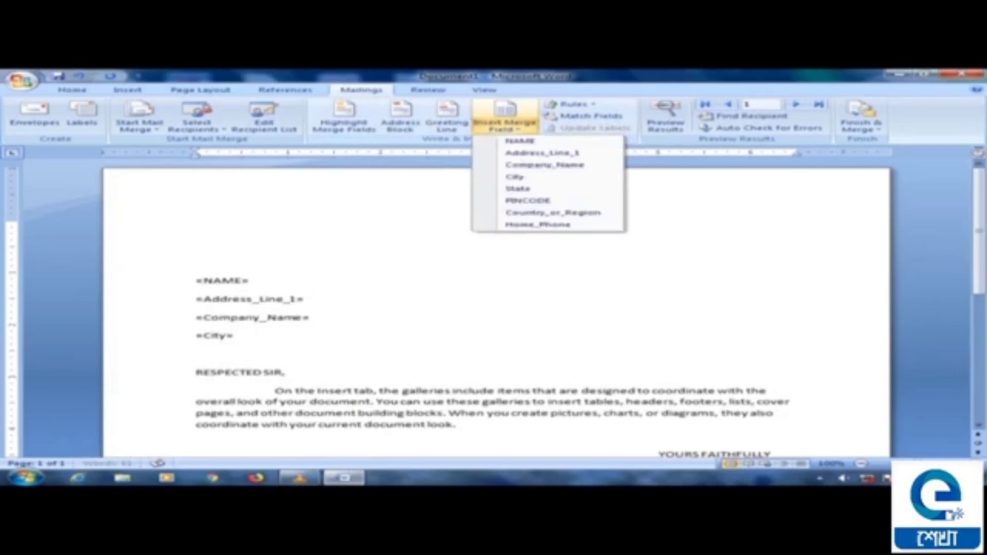
{"action": "left_click", "coordinate": [519, 192]}
{"action": "key", "text": "Return"}
{"action": "left_click", "coordinate": [505, 123]}
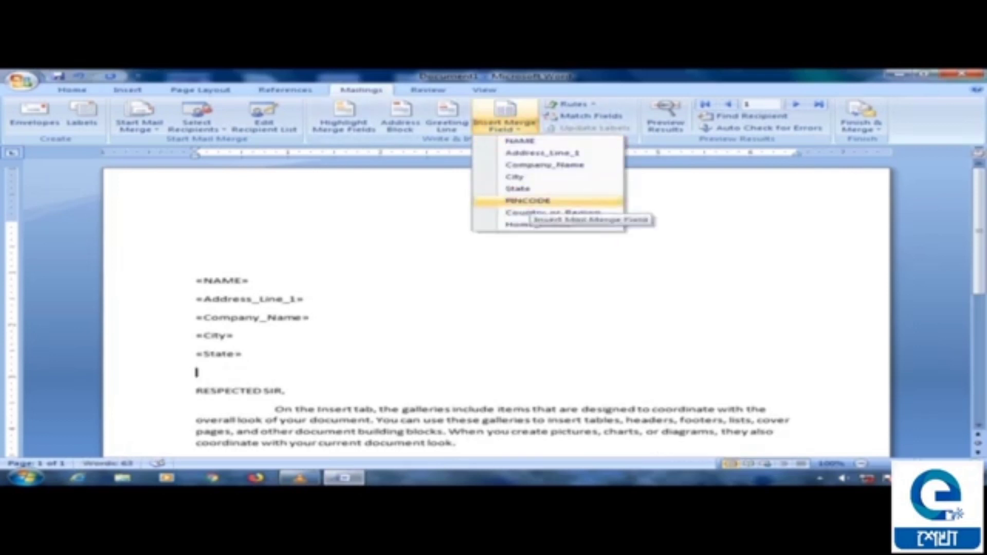
{"action": "left_click", "coordinate": [527, 200]}
{"action": "left_click", "coordinate": [505, 123]}
{"action": "key", "text": "Escape"}
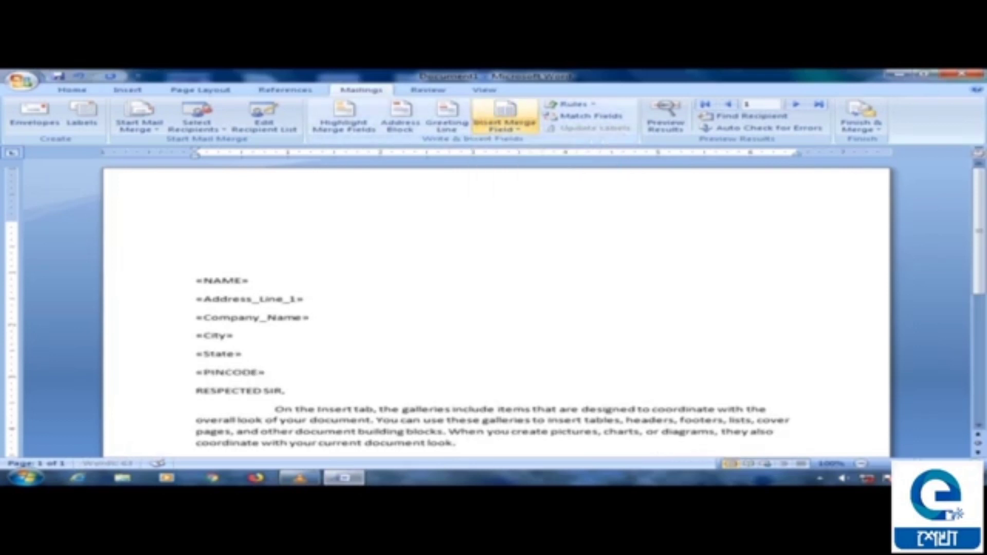
{"action": "key", "text": "Return"}
{"action": "left_click", "coordinate": [530, 126]}
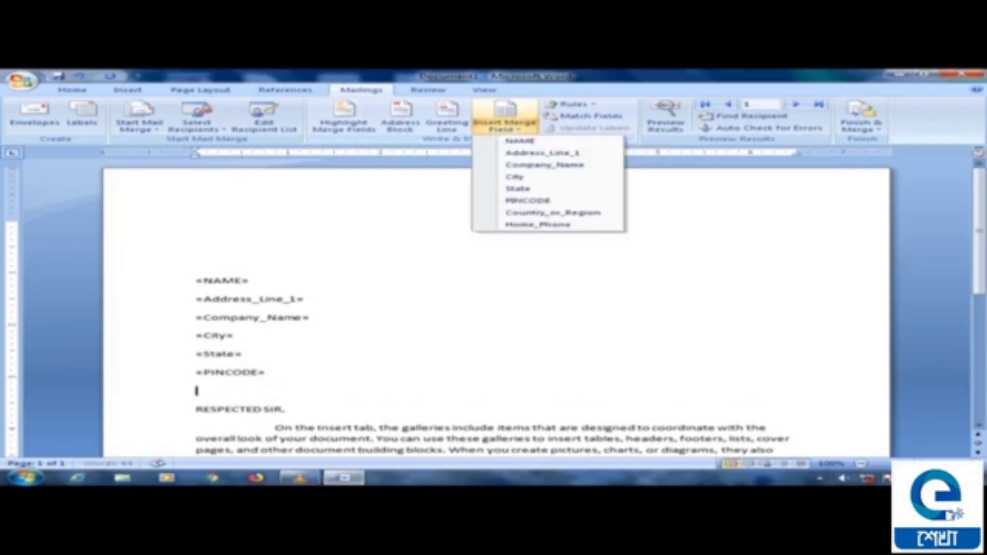
{"action": "left_click", "coordinate": [530, 214]}
{"action": "key", "text": "Return"}
{"action": "left_click", "coordinate": [505, 123]}
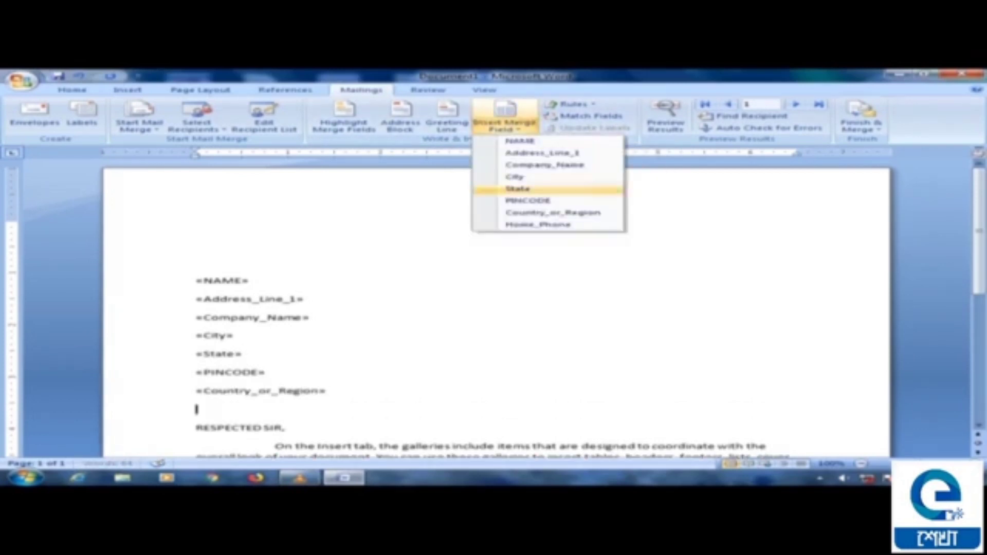
{"action": "left_click", "coordinate": [529, 225]}
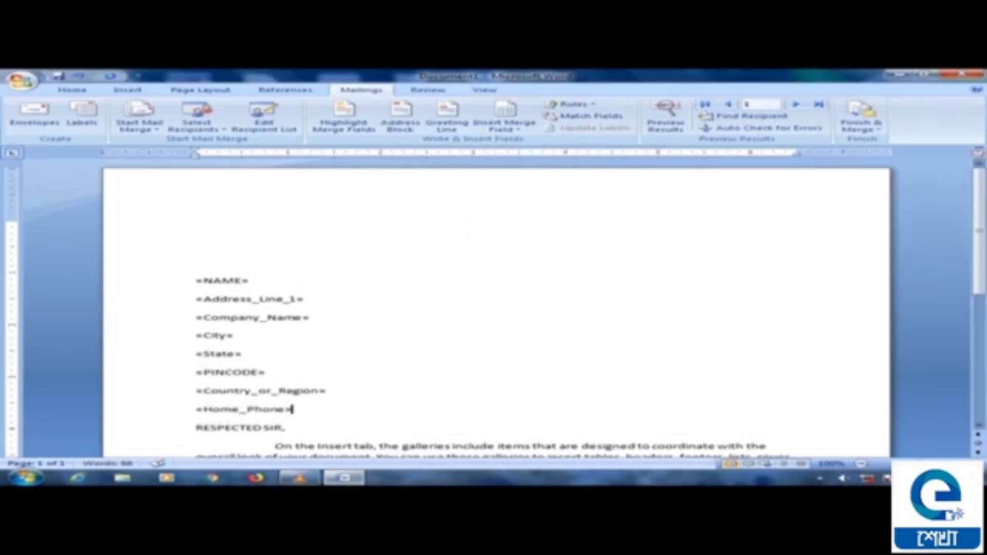
{"action": "scroll", "coordinate": [493, 308], "scroll_direction": "down", "scroll_amount": 5}
{"action": "scroll", "coordinate": [494, 309], "scroll_direction": "down", "scroll_amount": 3}
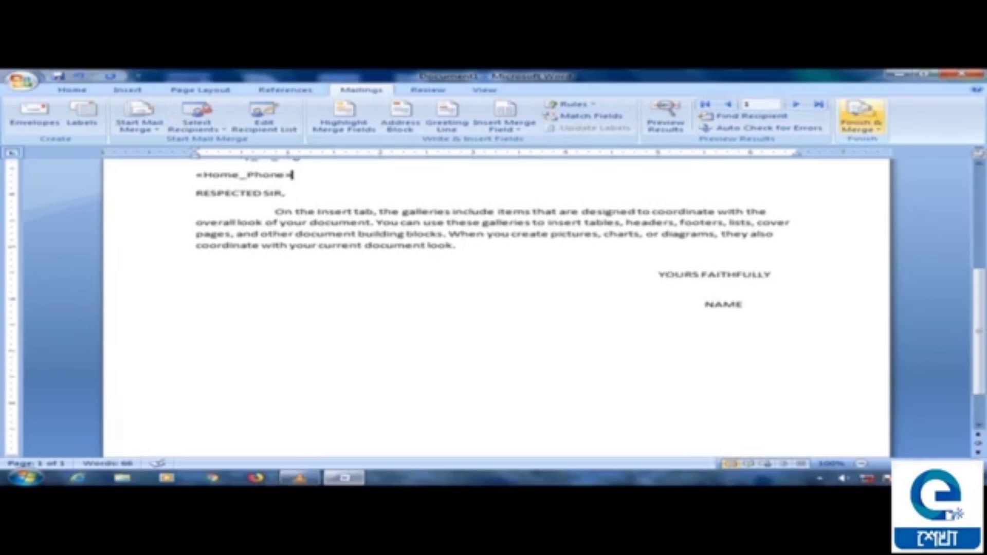
Step: Merge all records into a new document with Finish & Merge > Edit Individual Documents
{"action": "left_click", "coordinate": [862, 118]}
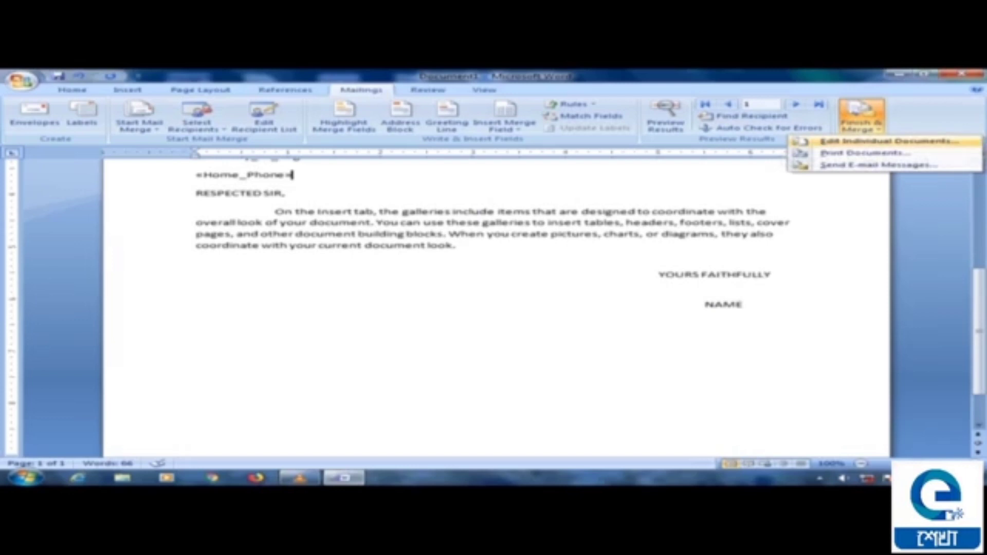
{"action": "left_click", "coordinate": [879, 141]}
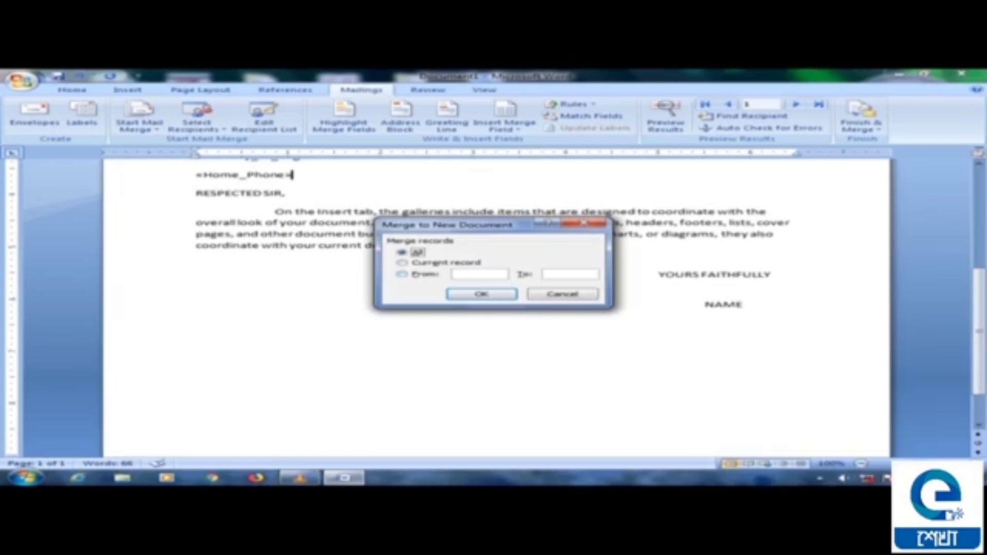
{"action": "left_click", "coordinate": [482, 294]}
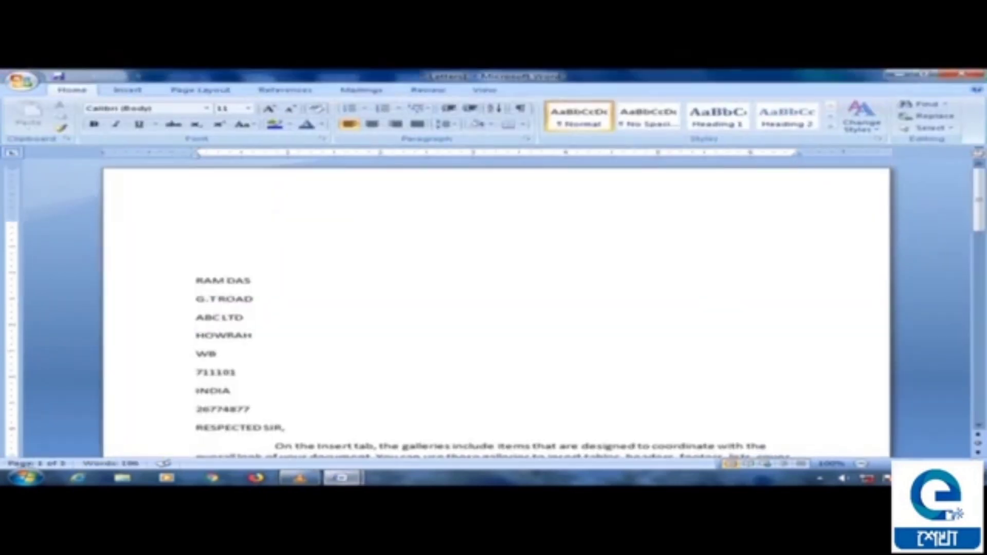
{"action": "scroll", "coordinate": [496, 309], "scroll_direction": "down", "scroll_amount": 3}
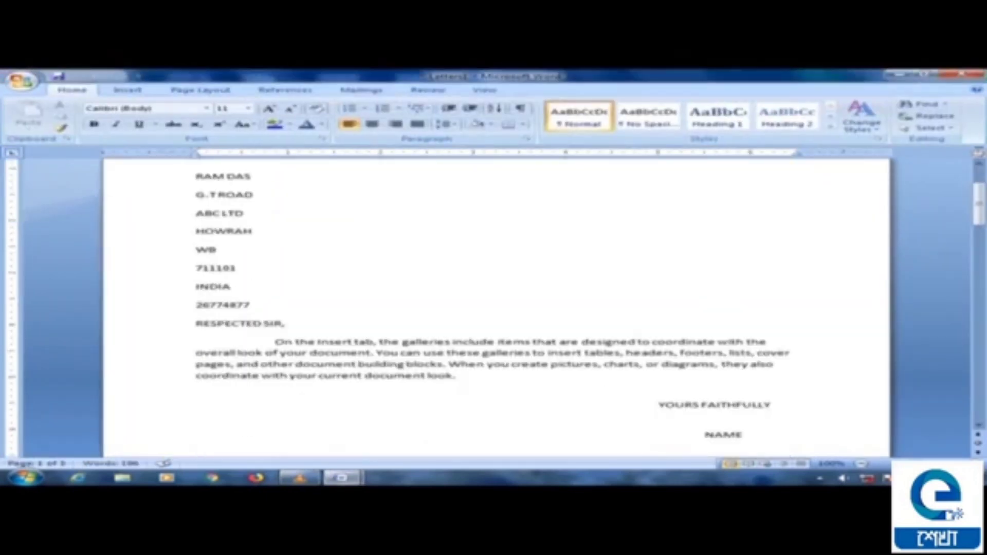
{"action": "scroll", "coordinate": [496, 308], "scroll_direction": "up", "scroll_amount": 2}
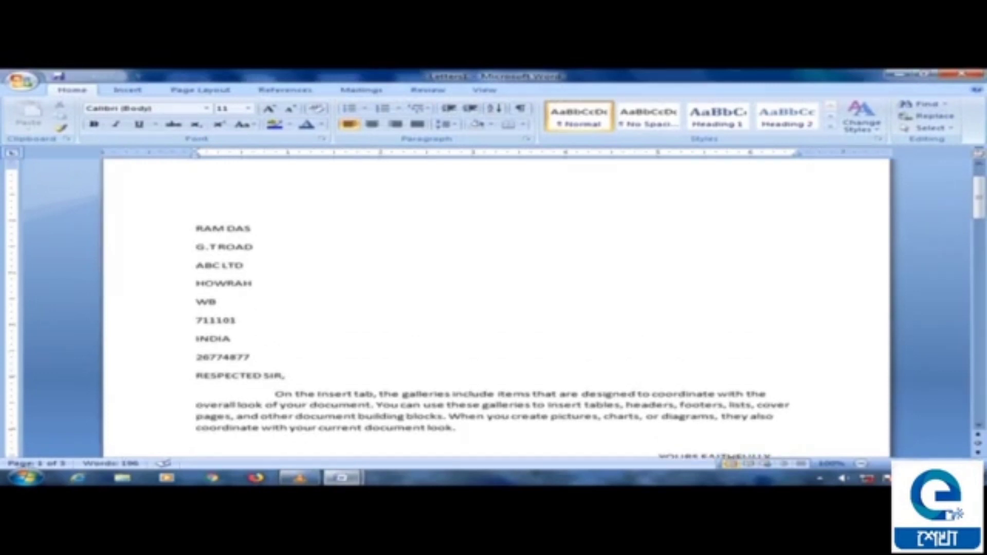
{"action": "scroll", "coordinate": [496, 308], "scroll_direction": "down", "scroll_amount": 1}
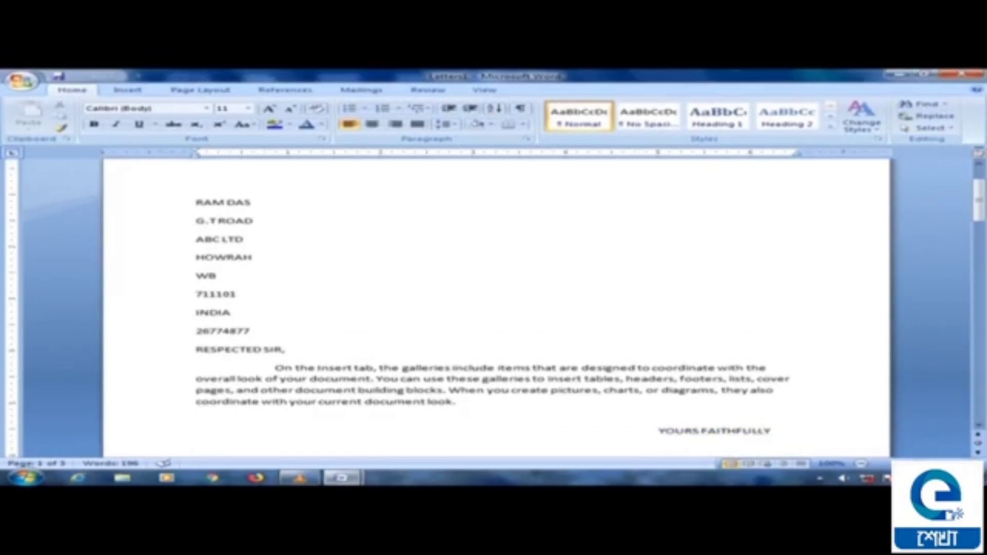
{"action": "scroll", "coordinate": [496, 308], "scroll_direction": "down", "scroll_amount": 1}
{"action": "scroll", "coordinate": [496, 309], "scroll_direction": "down", "scroll_amount": 5}
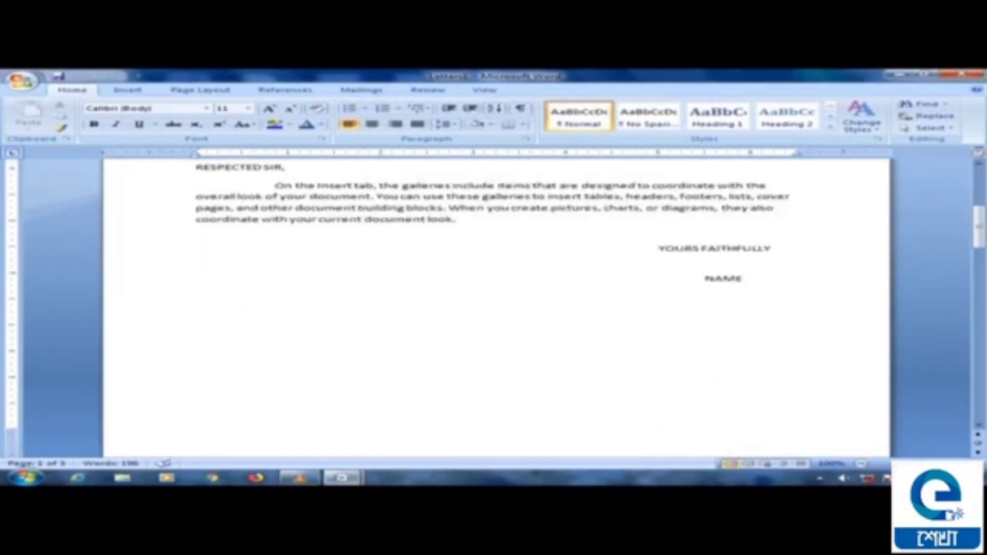
{"action": "scroll", "coordinate": [496, 308], "scroll_direction": "down", "scroll_amount": 3}
{"action": "scroll", "coordinate": [496, 308], "scroll_direction": "down", "scroll_amount": 1}
{"action": "scroll", "coordinate": [496, 309], "scroll_direction": "down", "scroll_amount": 5}
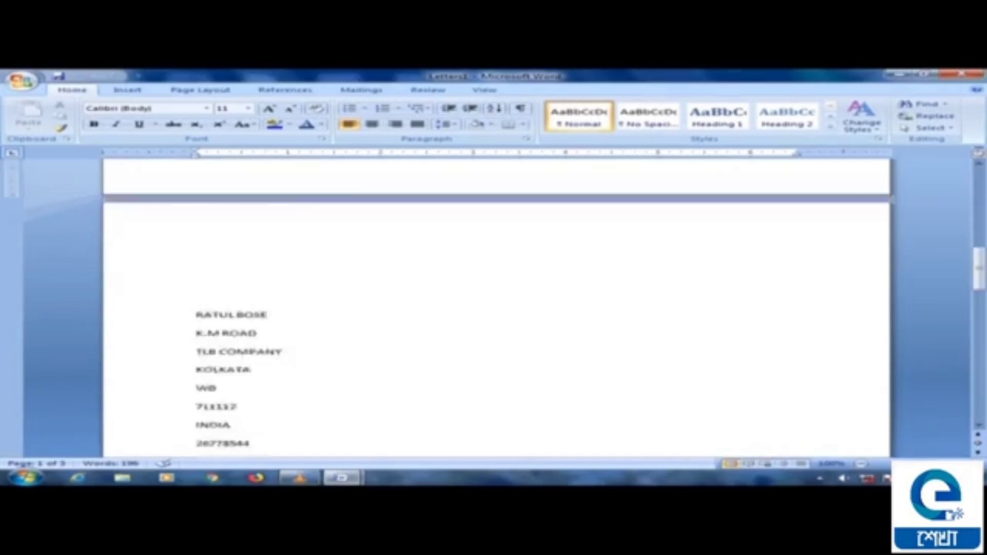
{"action": "scroll", "coordinate": [496, 308], "scroll_direction": "down", "scroll_amount": 2}
{"action": "scroll", "coordinate": [497, 308], "scroll_direction": "down", "scroll_amount": 3}
{"action": "scroll", "coordinate": [496, 308], "scroll_direction": "down", "scroll_amount": 2}
{"action": "scroll", "coordinate": [497, 308], "scroll_direction": "up", "scroll_amount": 3}
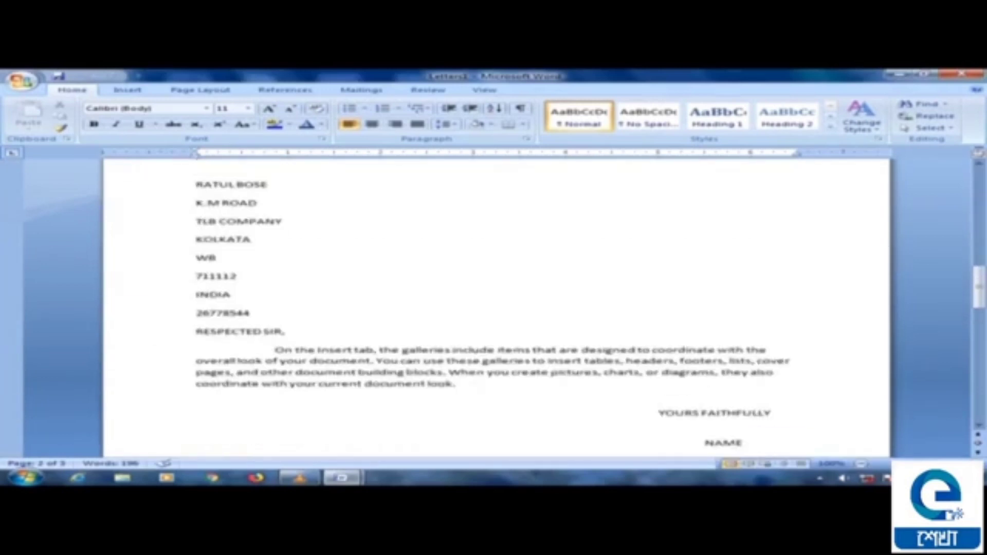
{"action": "scroll", "coordinate": [496, 309], "scroll_direction": "up", "scroll_amount": 4}
{"action": "scroll", "coordinate": [496, 309], "scroll_direction": "down", "scroll_amount": 3}
{"action": "scroll", "coordinate": [496, 309], "scroll_direction": "up", "scroll_amount": 3}
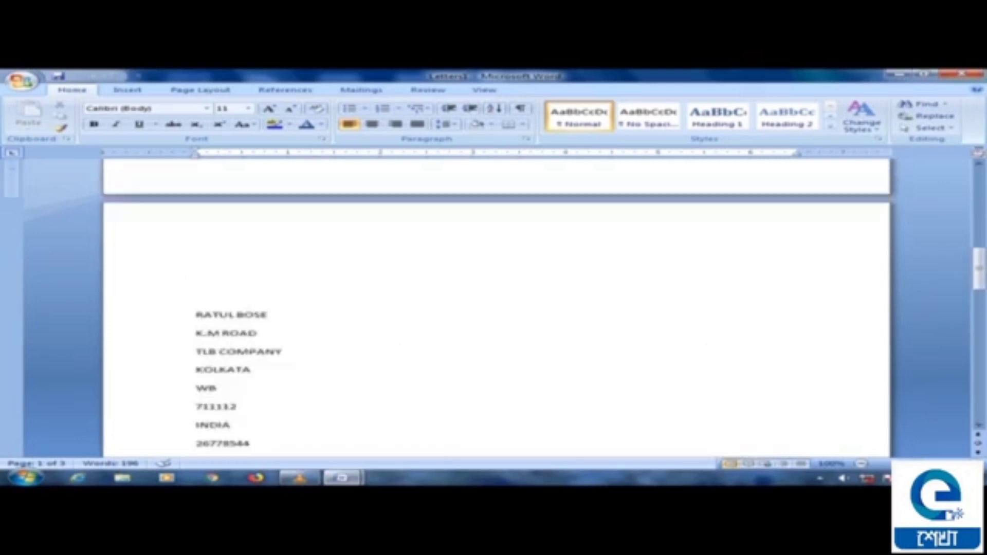
{"action": "scroll", "coordinate": [496, 309], "scroll_direction": "up", "scroll_amount": 2}
{"action": "scroll", "coordinate": [496, 309], "scroll_direction": "down", "scroll_amount": 7}
{"action": "scroll", "coordinate": [496, 309], "scroll_direction": "up", "scroll_amount": 4}
{"action": "scroll", "coordinate": [496, 308], "scroll_direction": "up", "scroll_amount": 3}
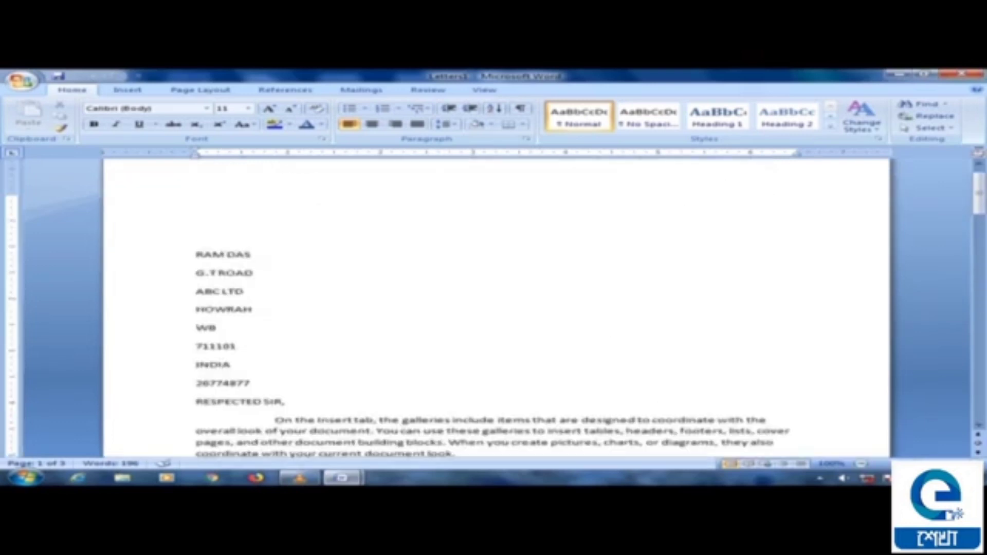
{"action": "scroll", "coordinate": [496, 309], "scroll_direction": "up", "scroll_amount": 1}
{"action": "scroll", "coordinate": [496, 309], "scroll_direction": "down", "scroll_amount": 10}
{"action": "scroll", "coordinate": [496, 309], "scroll_direction": "up", "scroll_amount": 2}
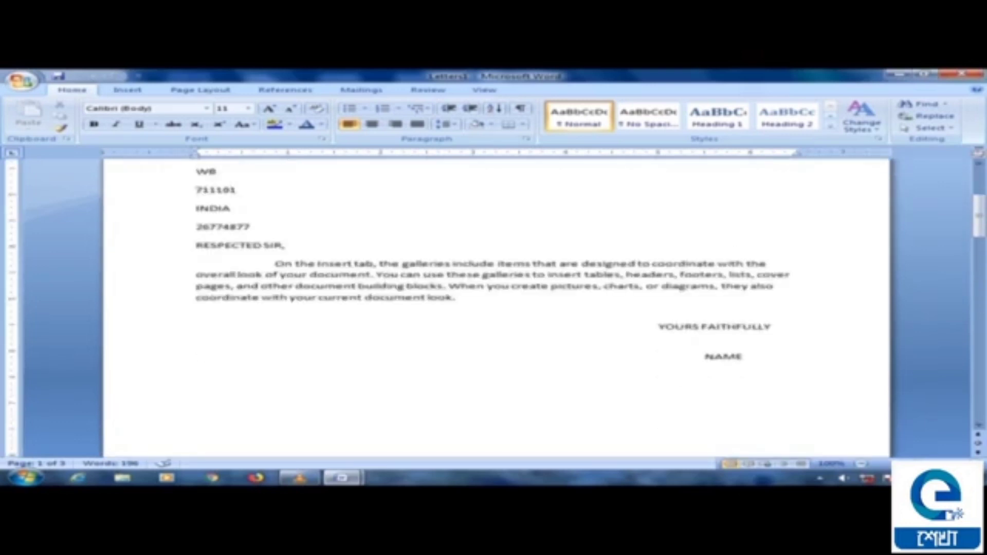
{"action": "scroll", "coordinate": [496, 308], "scroll_direction": "up", "scroll_amount": 2}
{"action": "scroll", "coordinate": [496, 309], "scroll_direction": "down", "scroll_amount": 2}
{"action": "scroll", "coordinate": [496, 309], "scroll_direction": "down", "scroll_amount": 2}
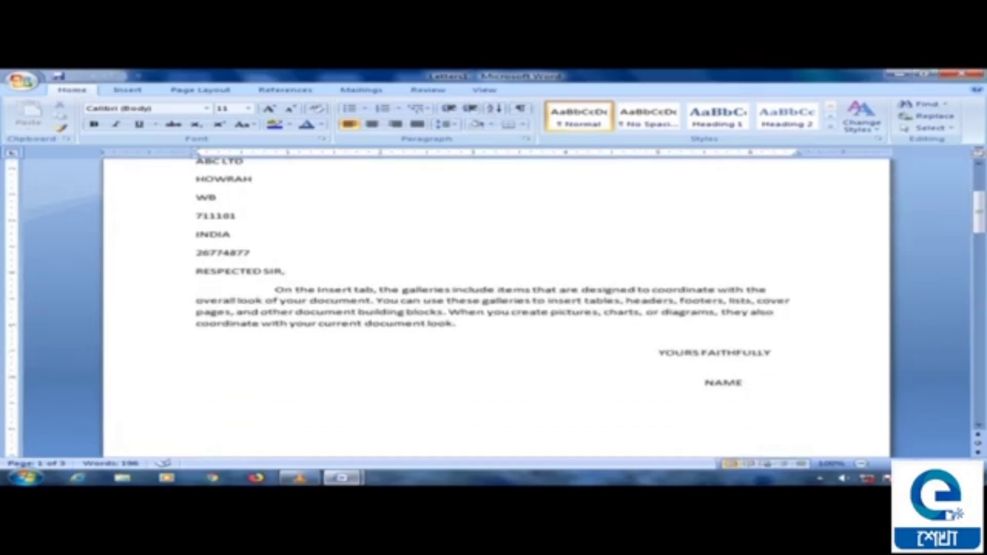